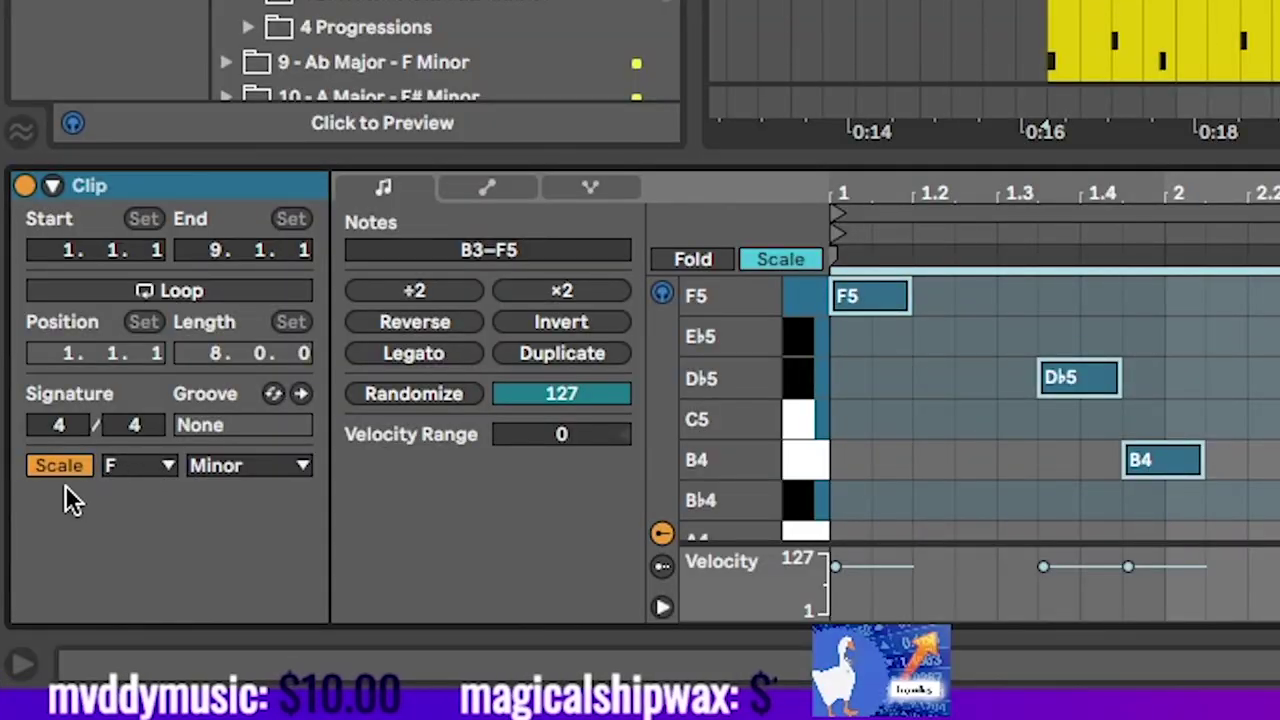
Set the root note of the selected MIDI clip's scale to G
left_click(150, 466)
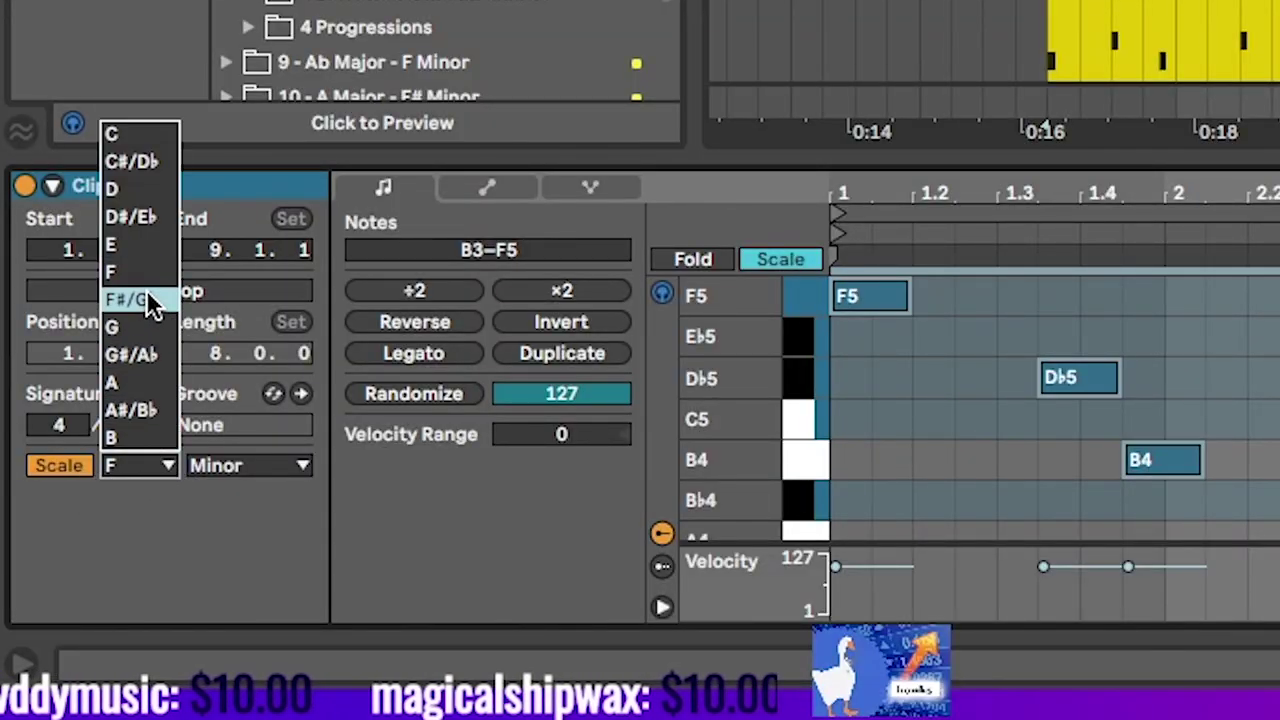
left_click(125, 326)
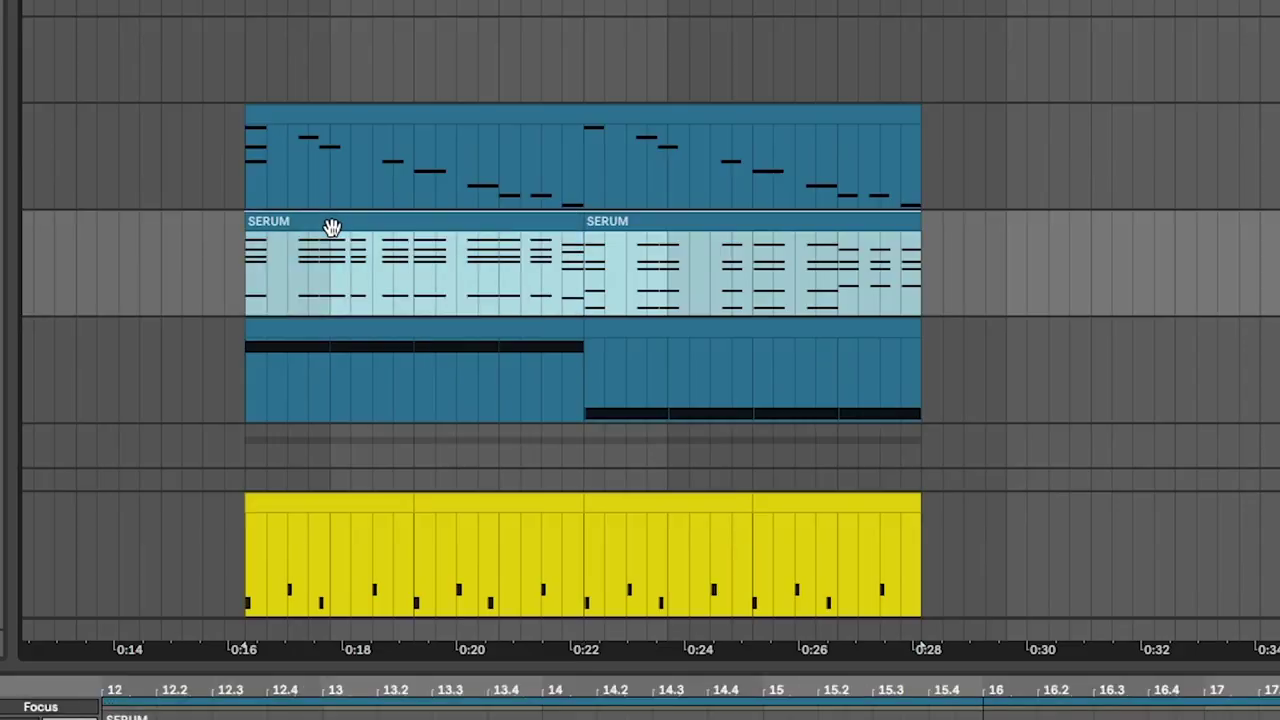
Open the melody clip together with the chord clips and select the row of low bass notes
left_click(306, 110)
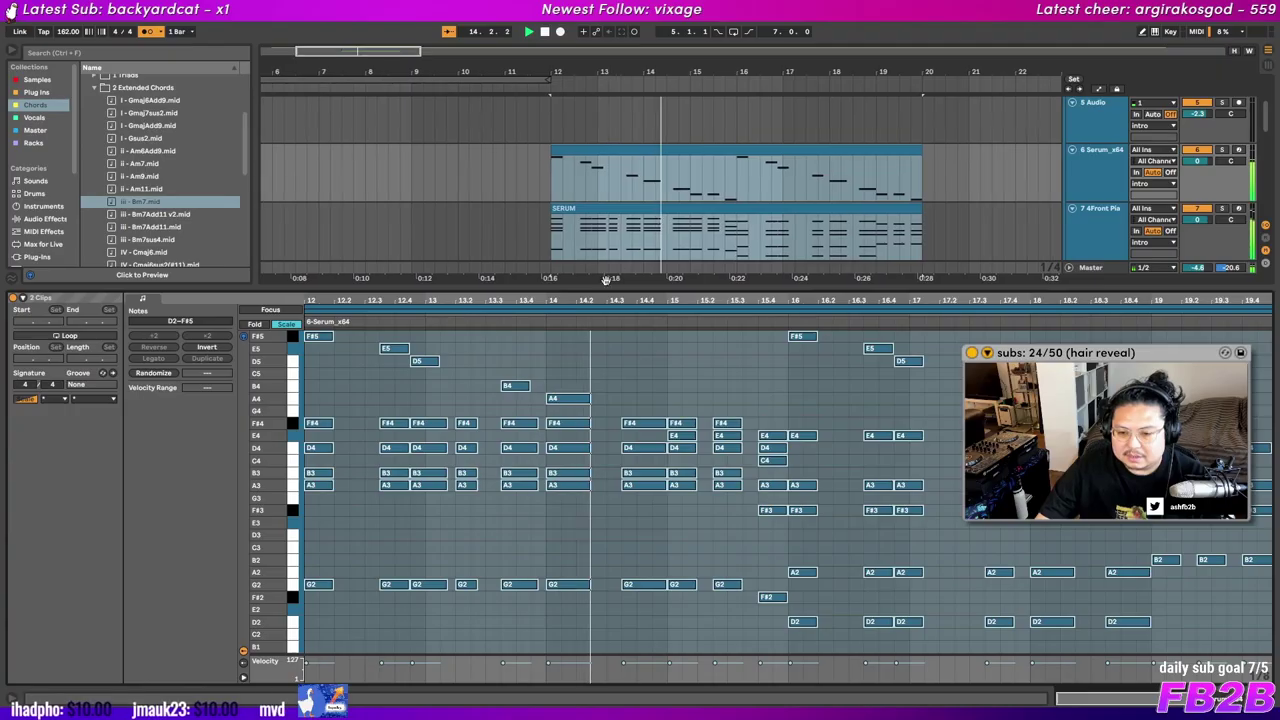
left_click_drag(642, 219, 390, 190)
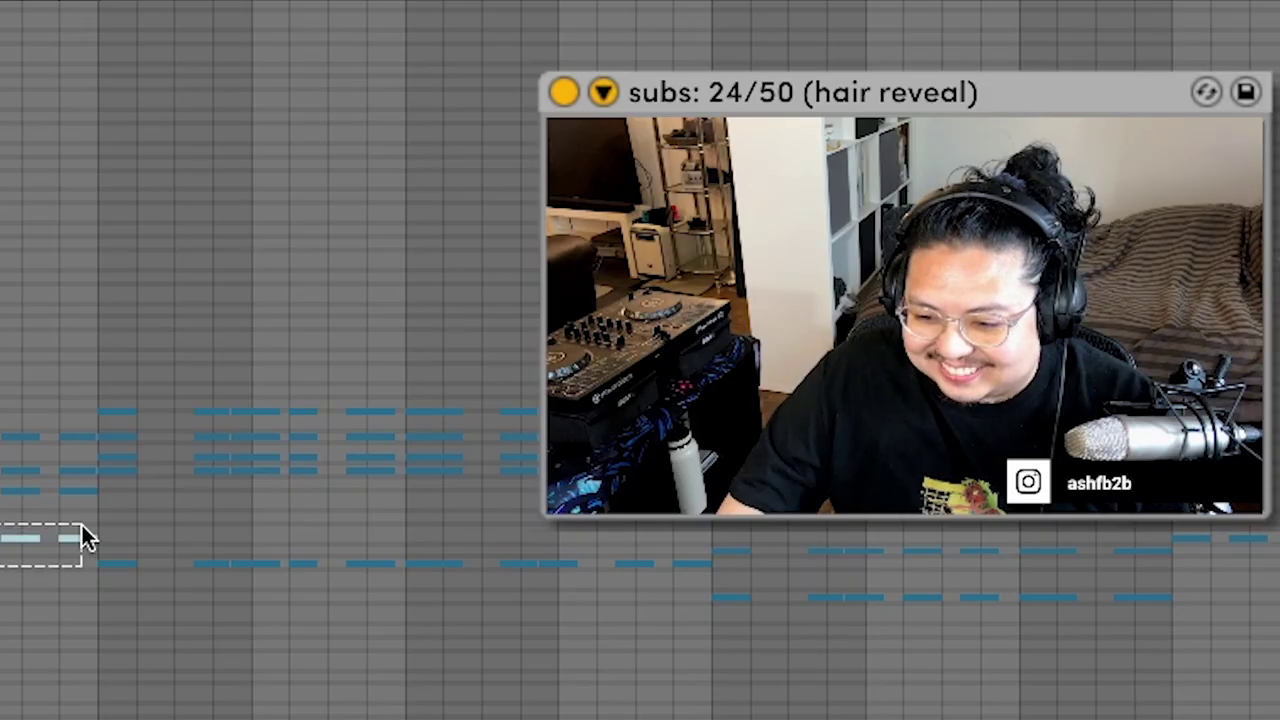
left_click_drag(113, 602, 672, 550)
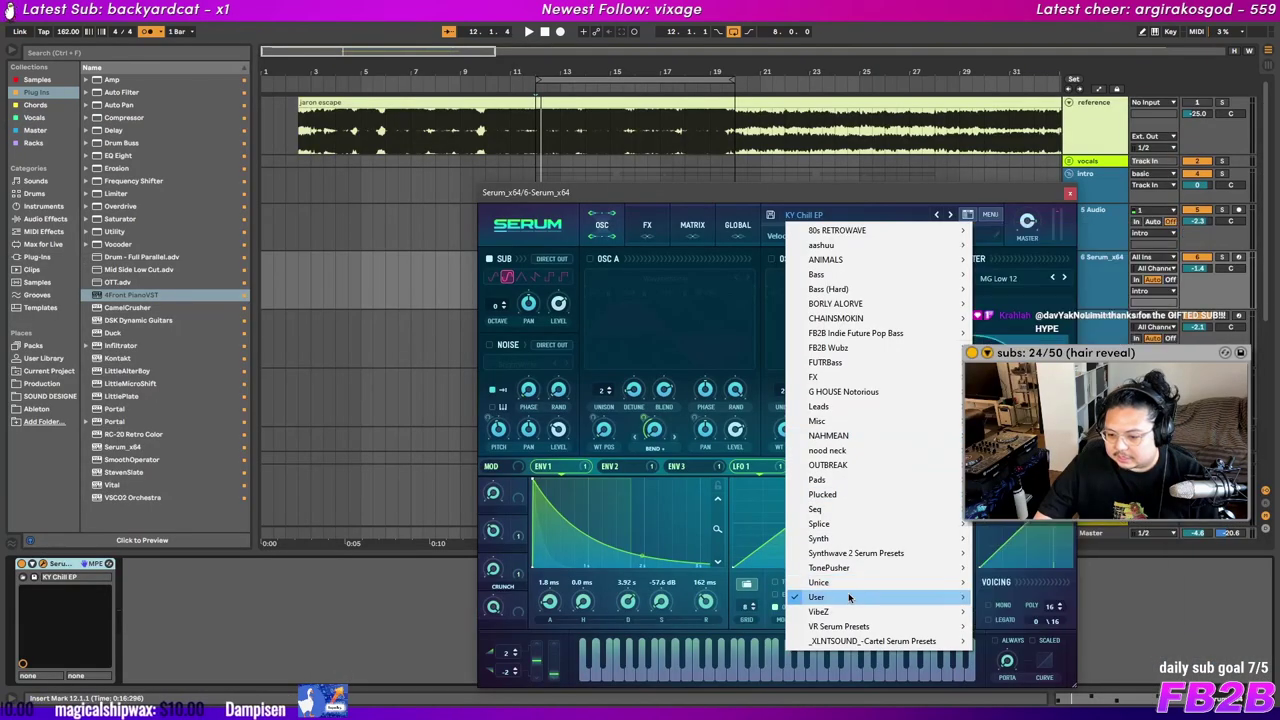
Enable oscillator B in Serum and pull the end of Envelope 1's decay downward
mouse_move(849, 597)
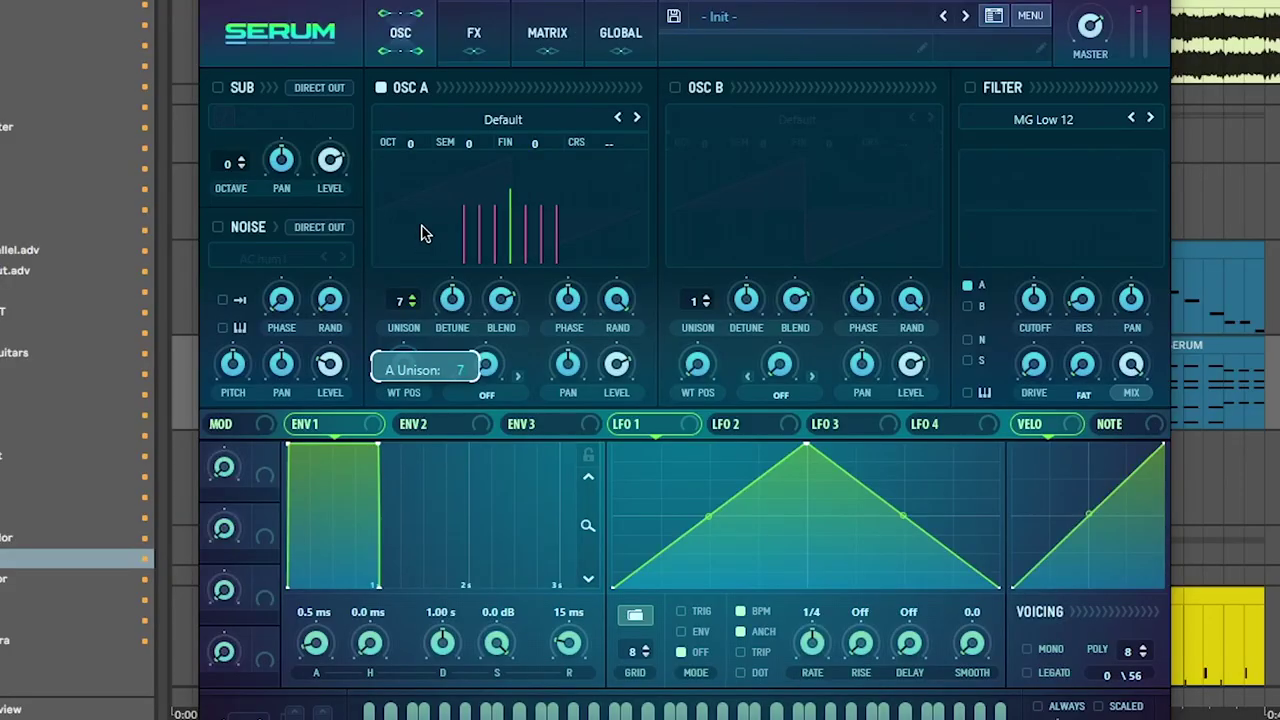
left_click(675, 88)
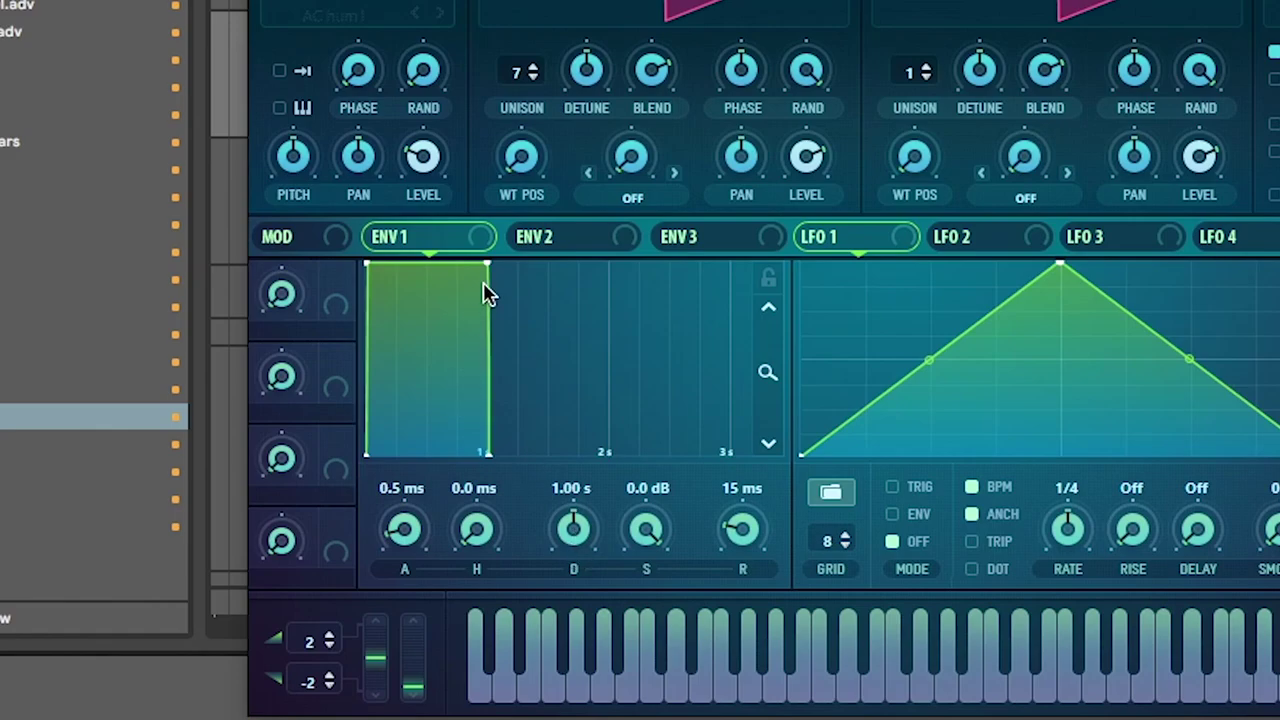
left_click_drag(484, 286, 506, 418)
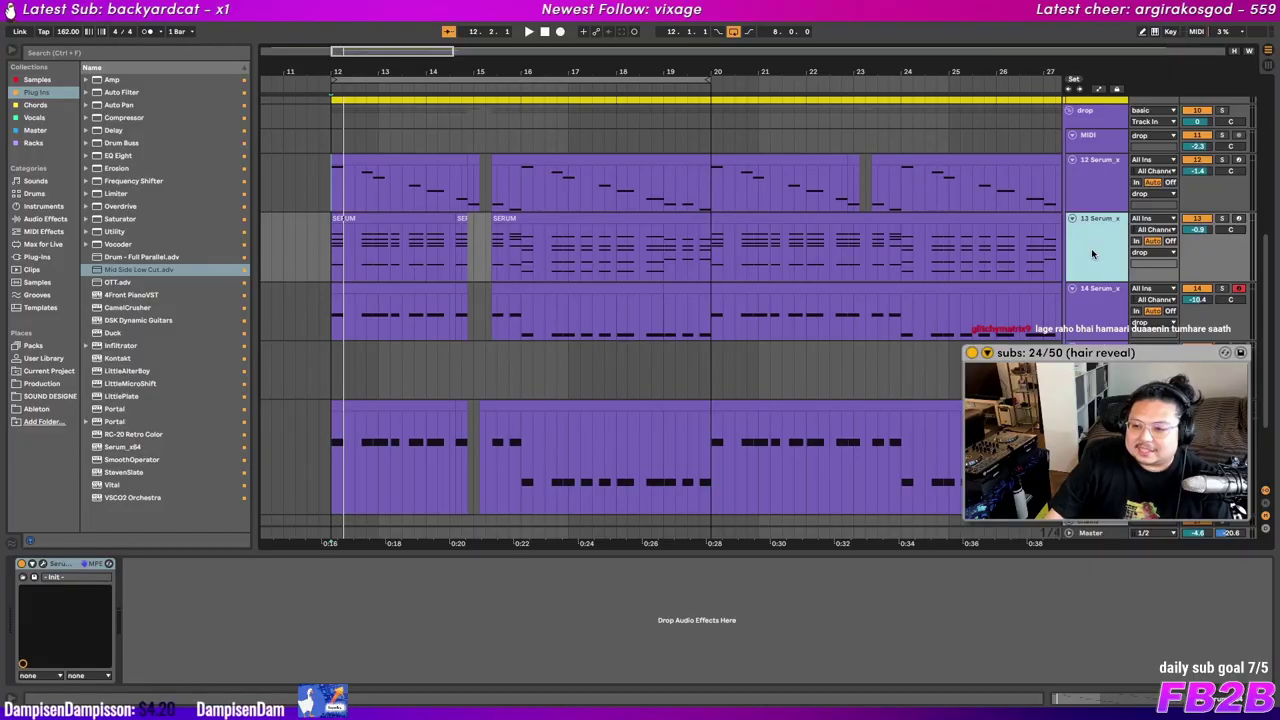
Group the Serum chord track under the name "saws" and rename the track inside it "chords"
key("ctrl+g")
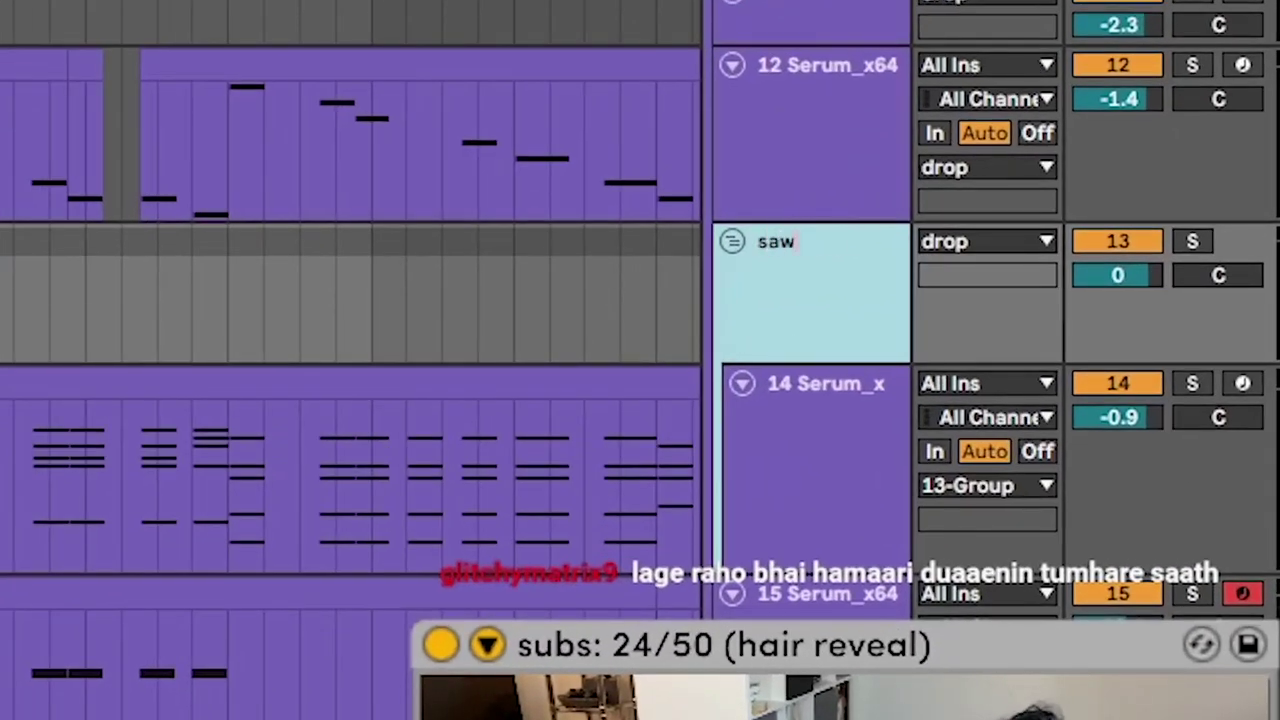
left_click(778, 468)
key("ctrl+r")
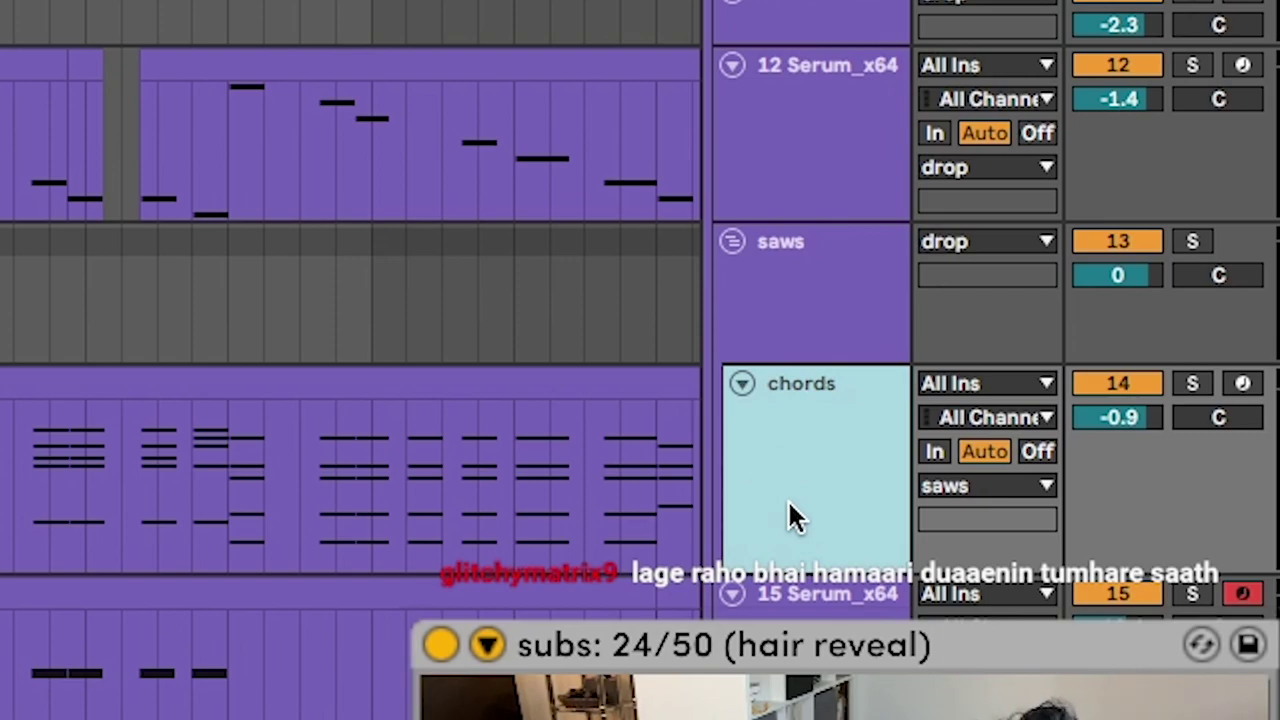
Duplicate the chords track inside the saws group and pan the duplicate to 50L
key("ctrl+d")
left_click(781, 542)
scroll(781, 542, "down", 2)
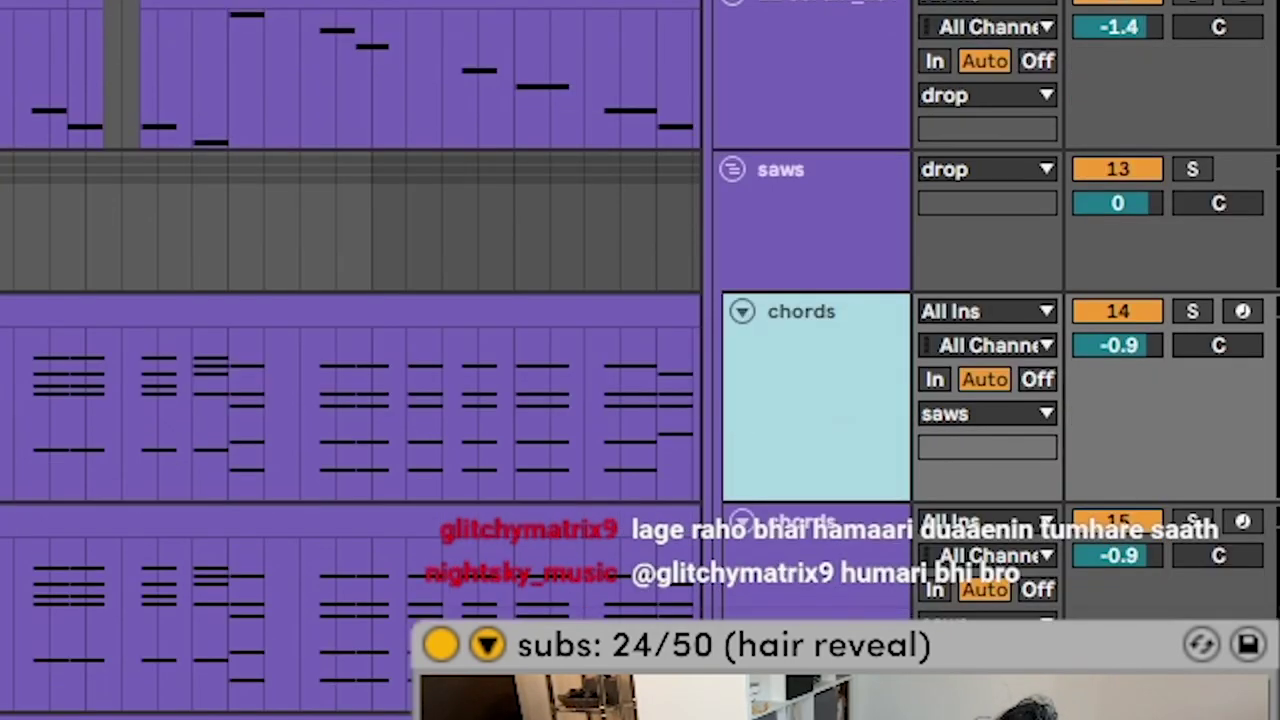
left_click(959, 359)
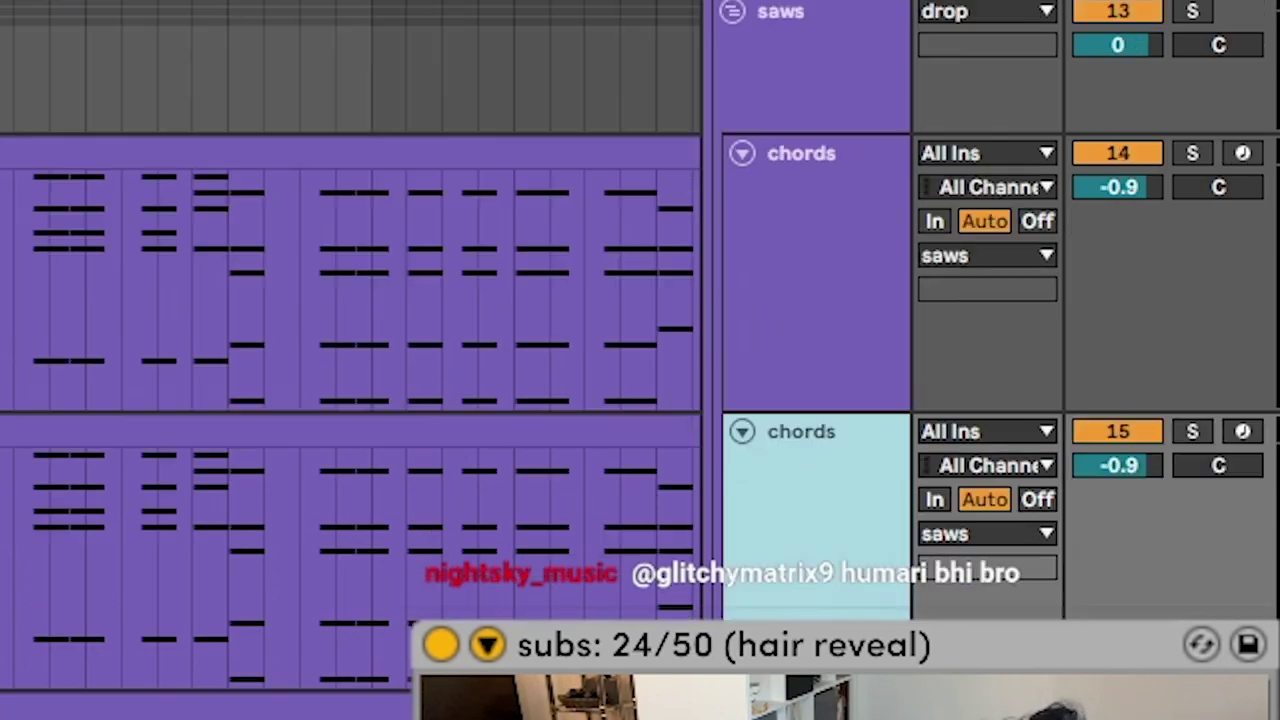
left_click(888, 560)
left_click_drag(1223, 467, 1223, 505)
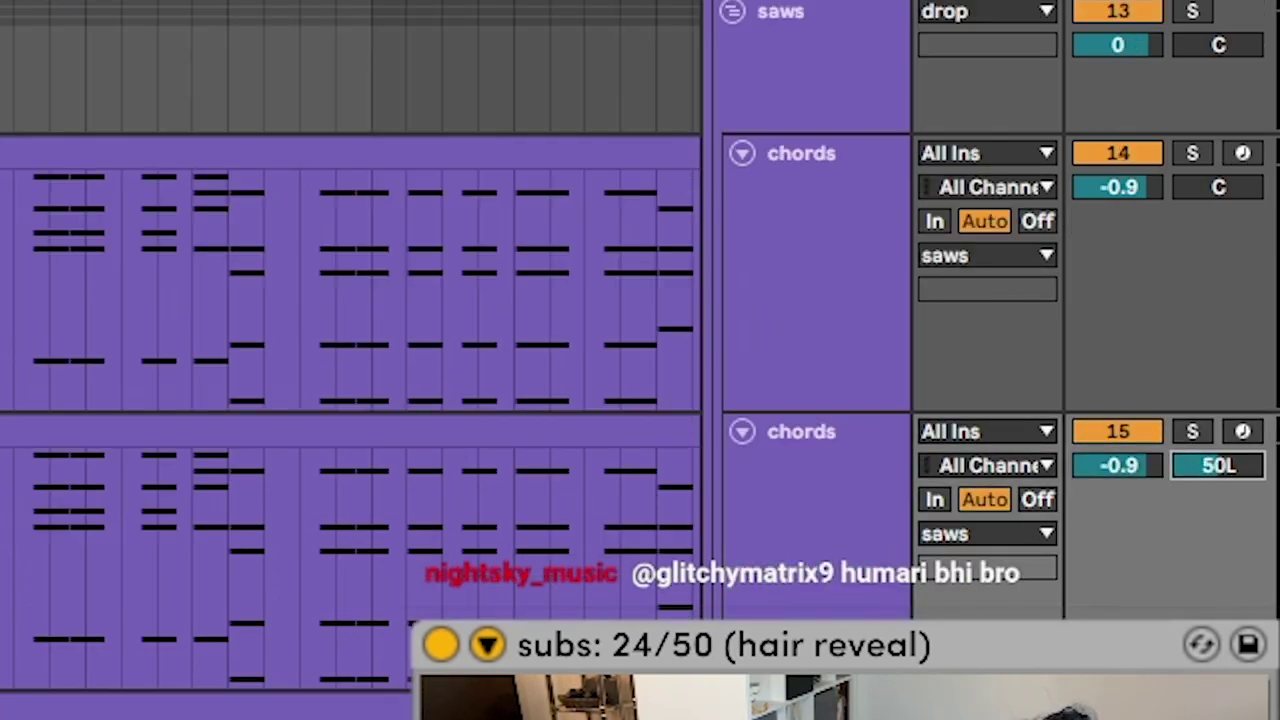
Delete all the clips from the two duplicated chords tracks, keeping those on the original
left_click_drag(237, 225, 994, 462)
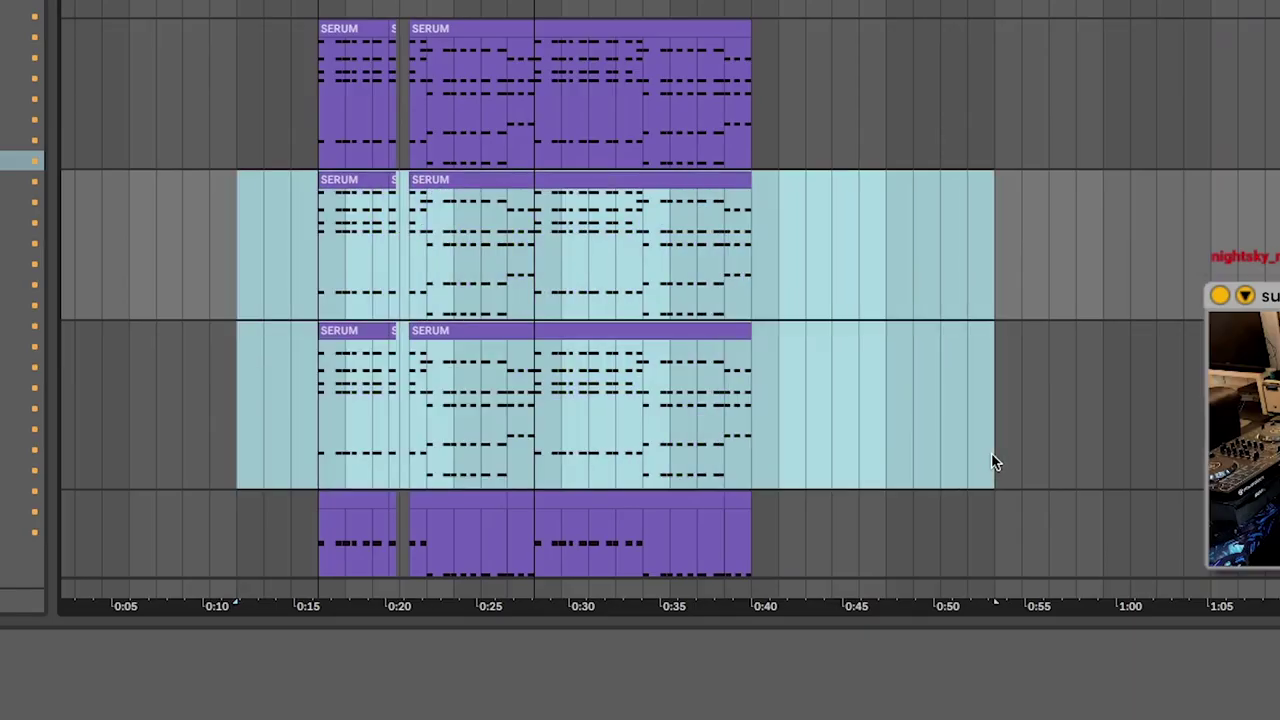
key("Delete")
left_click(487, 305)
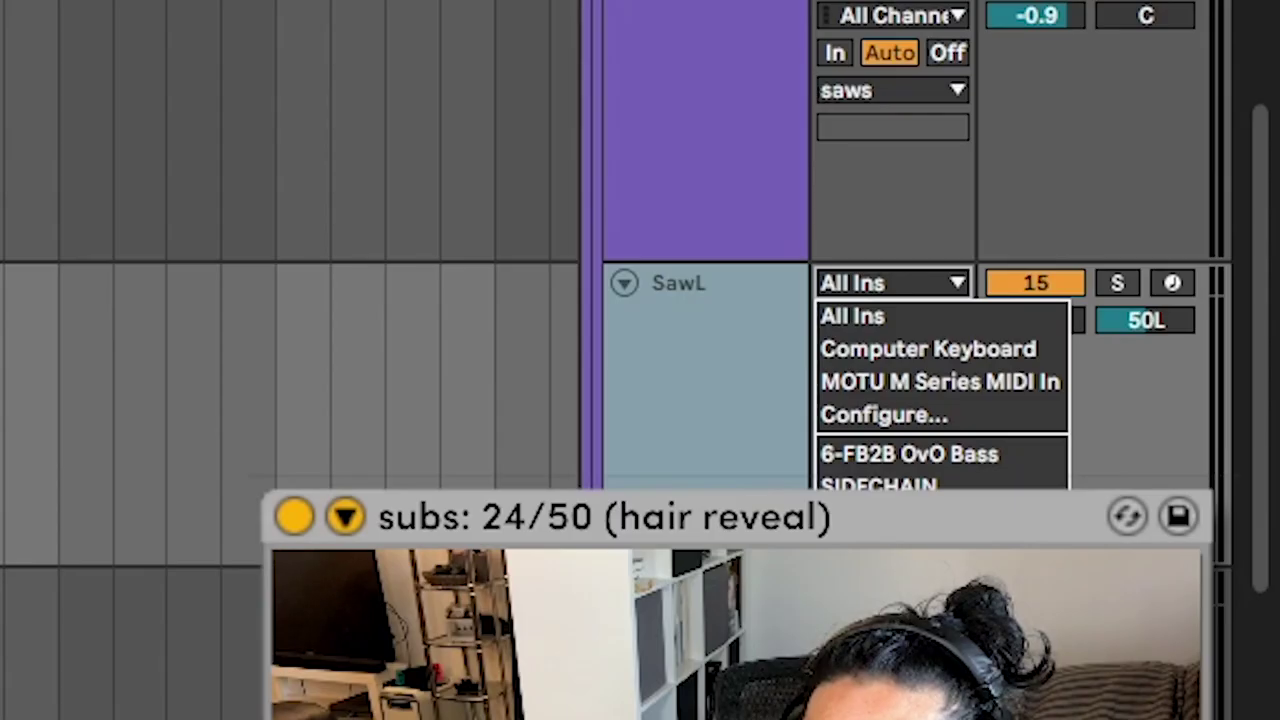
Set SawL to receive its MIDI from the chords track and set its monitoring to In
left_click(850, 500)
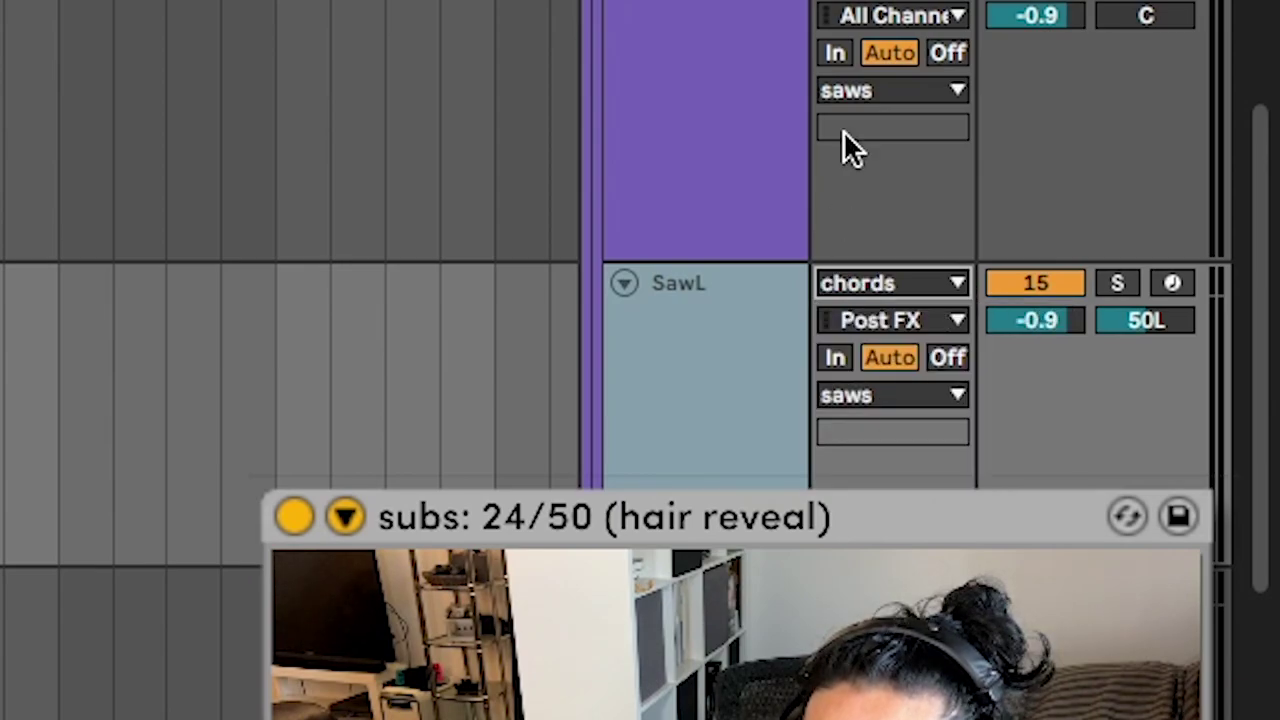
left_click(831, 357)
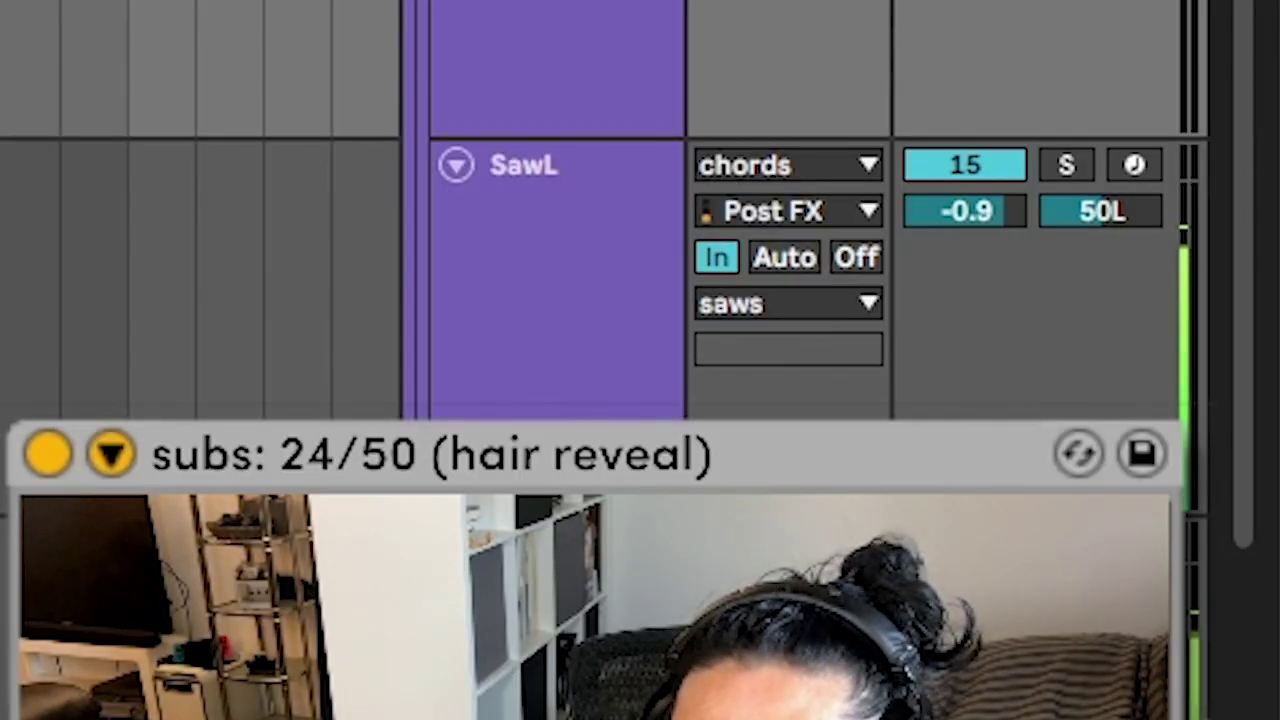
left_click(3, 385)
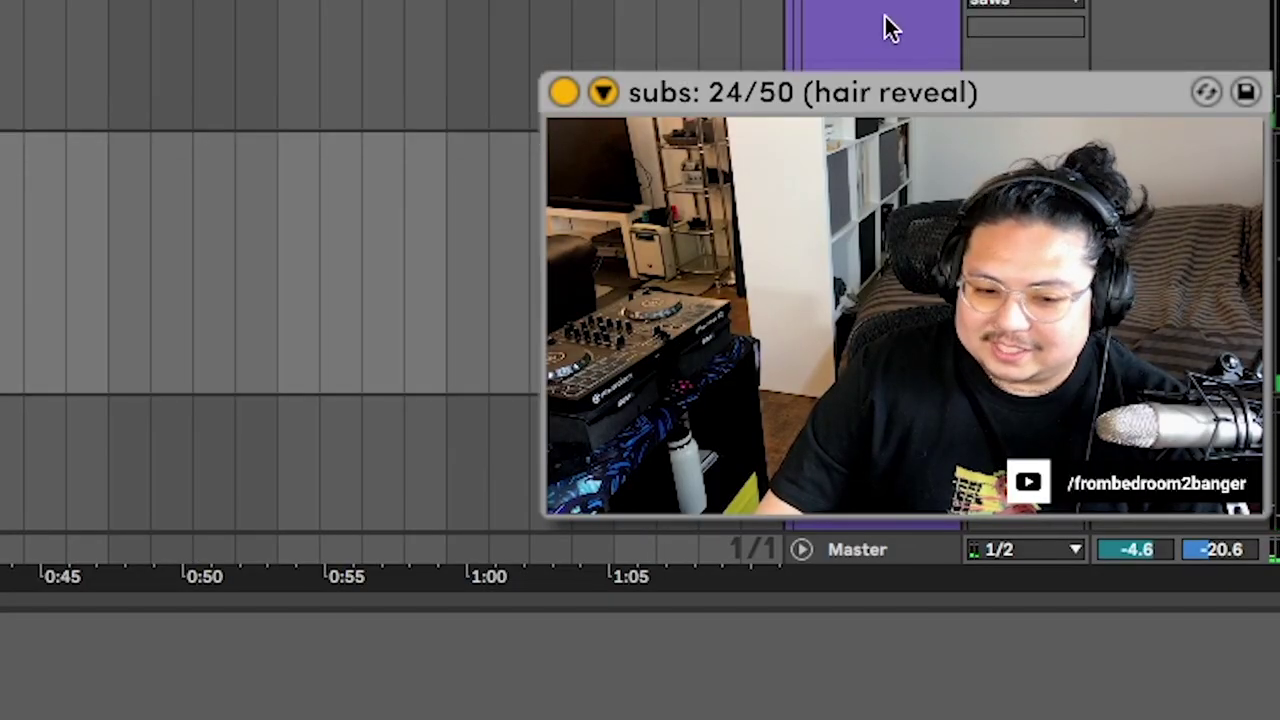
key("Up")
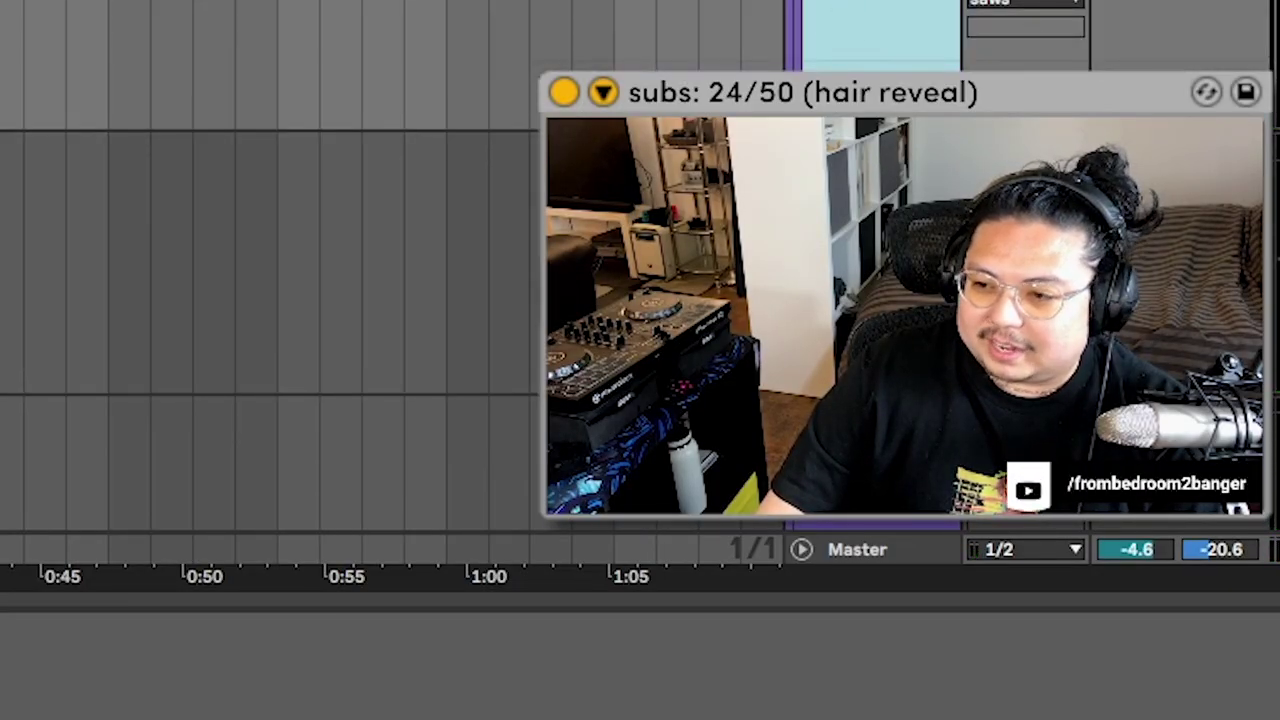
key("Down")
key("Up")
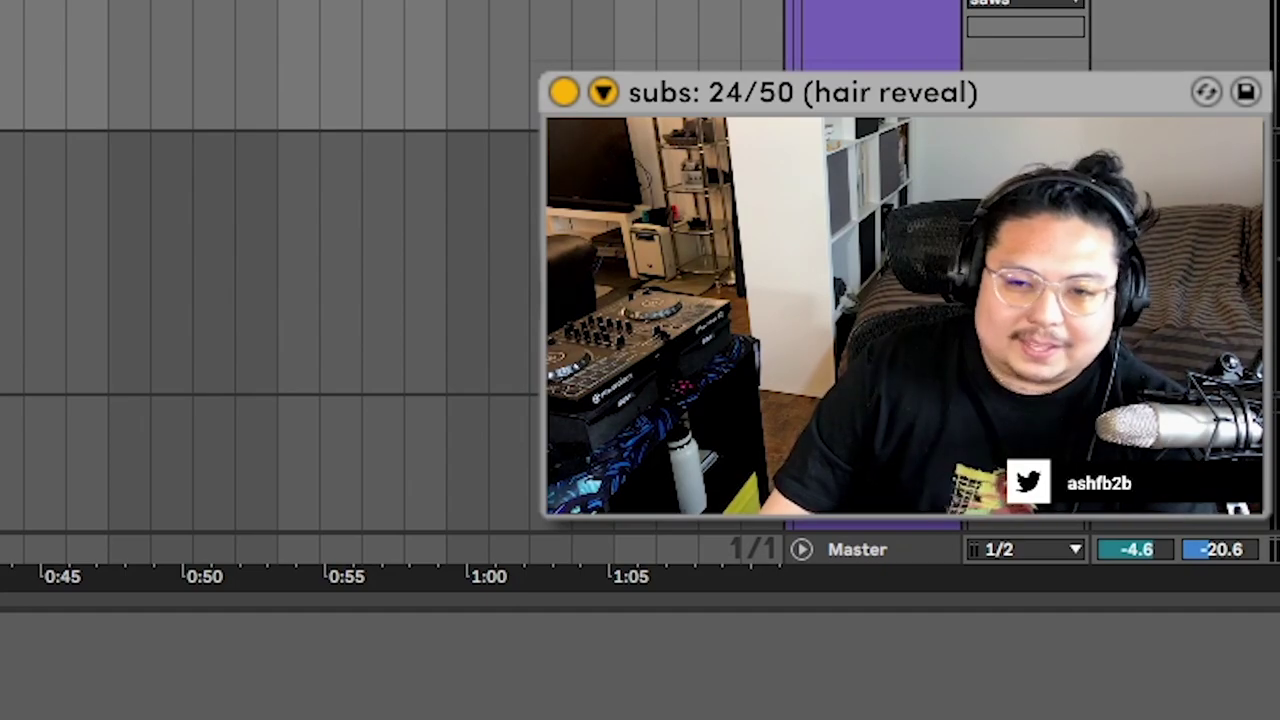
key("Up")
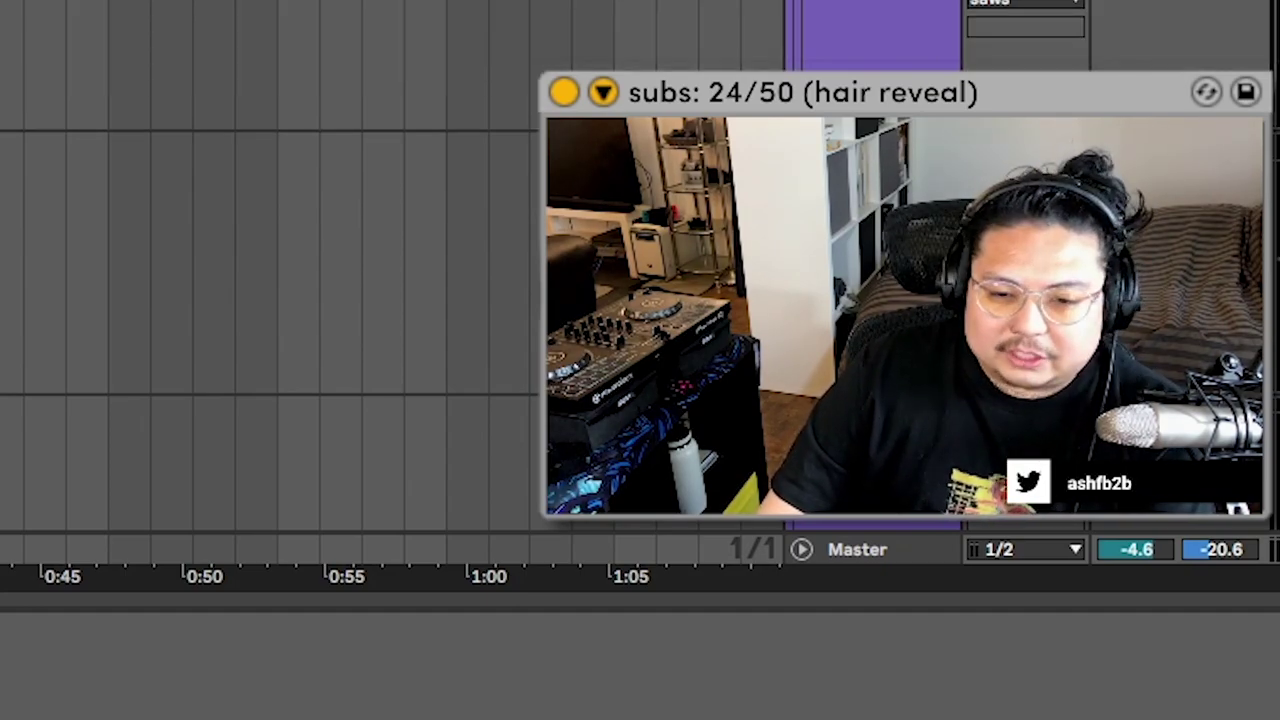
Select the opening section of the chords clips up to the first split, and select the saws group track
left_click(10, 263)
scroll(390, 265, "down", 5)
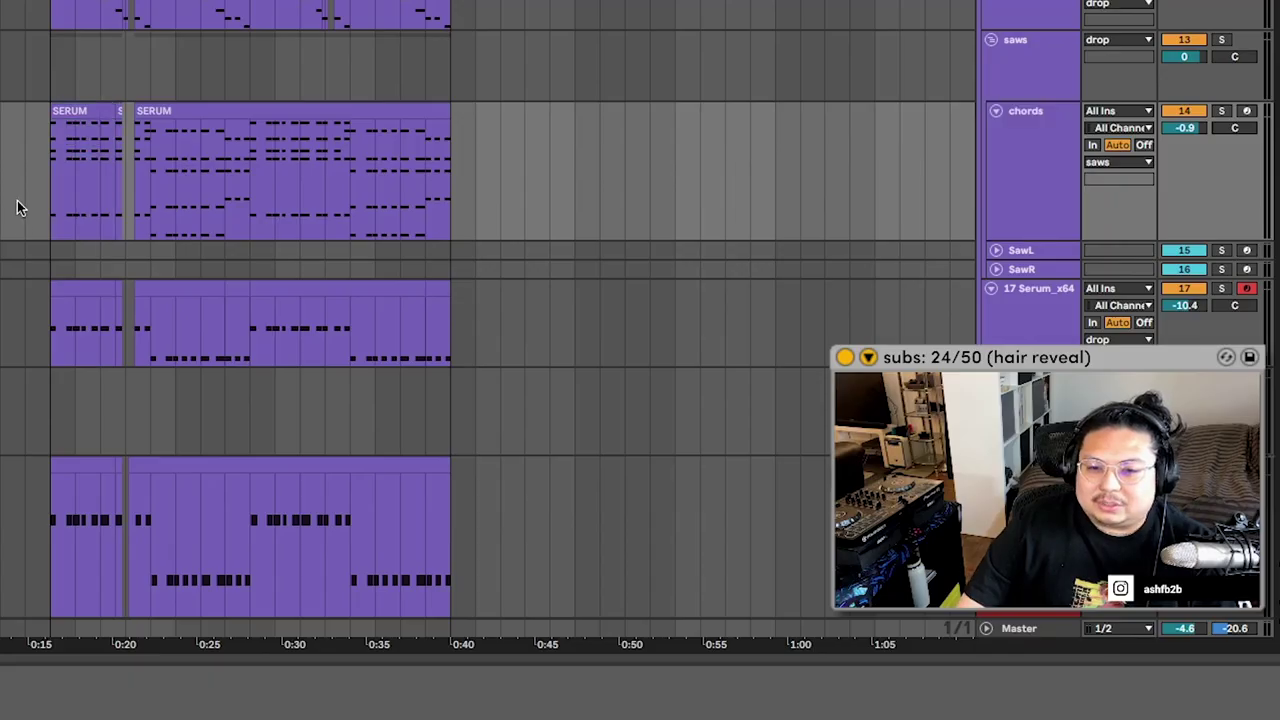
left_click_drag(20, 206, 680, 189)
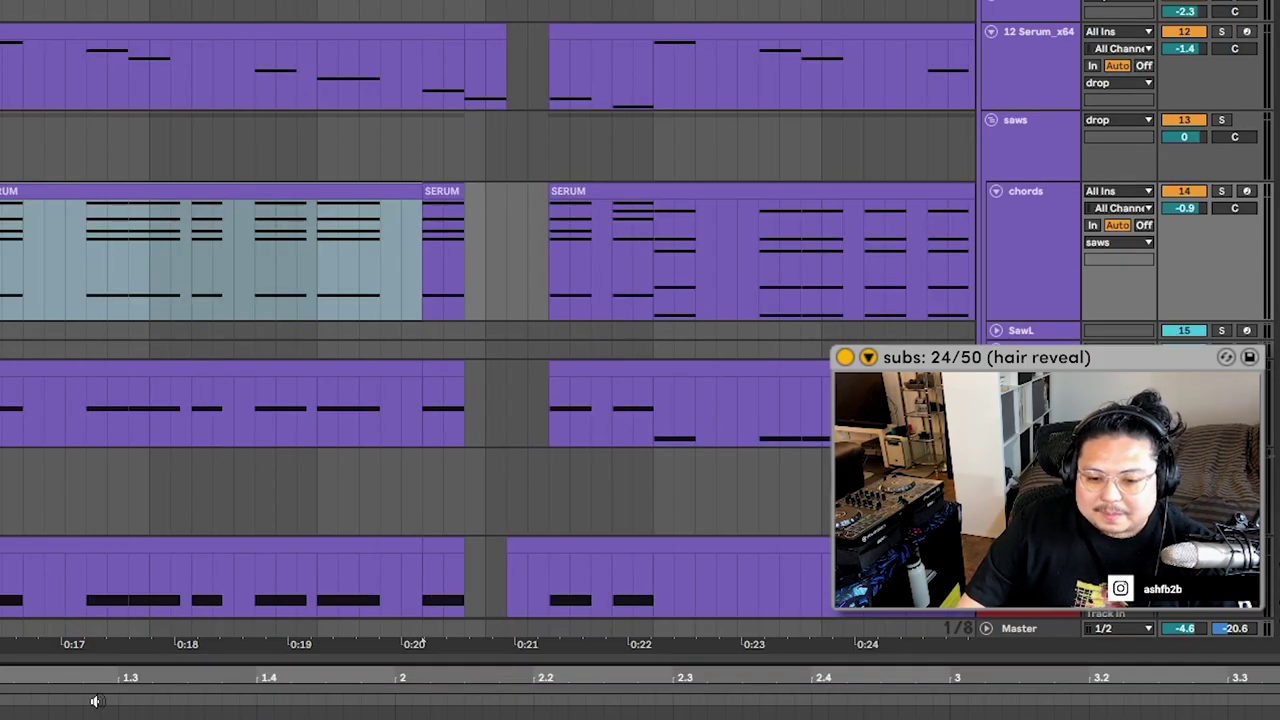
left_click_drag(121, 661, 121, 341)
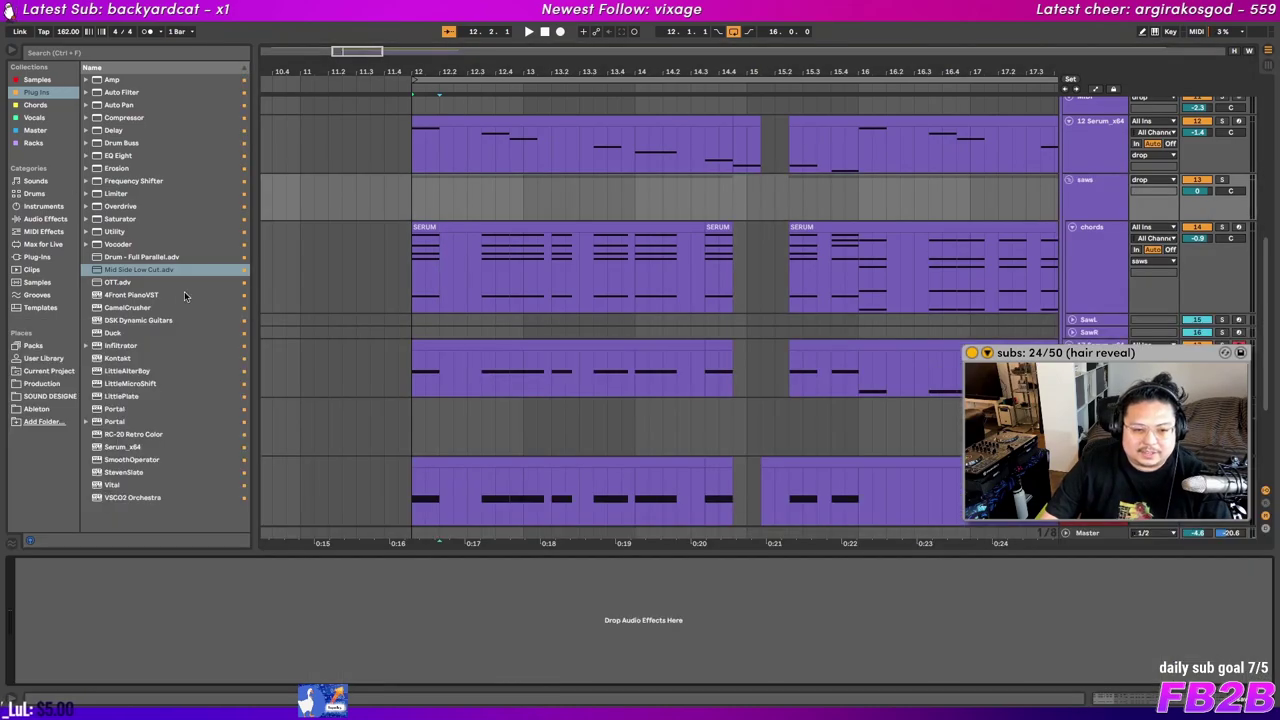
left_click(1094, 199)
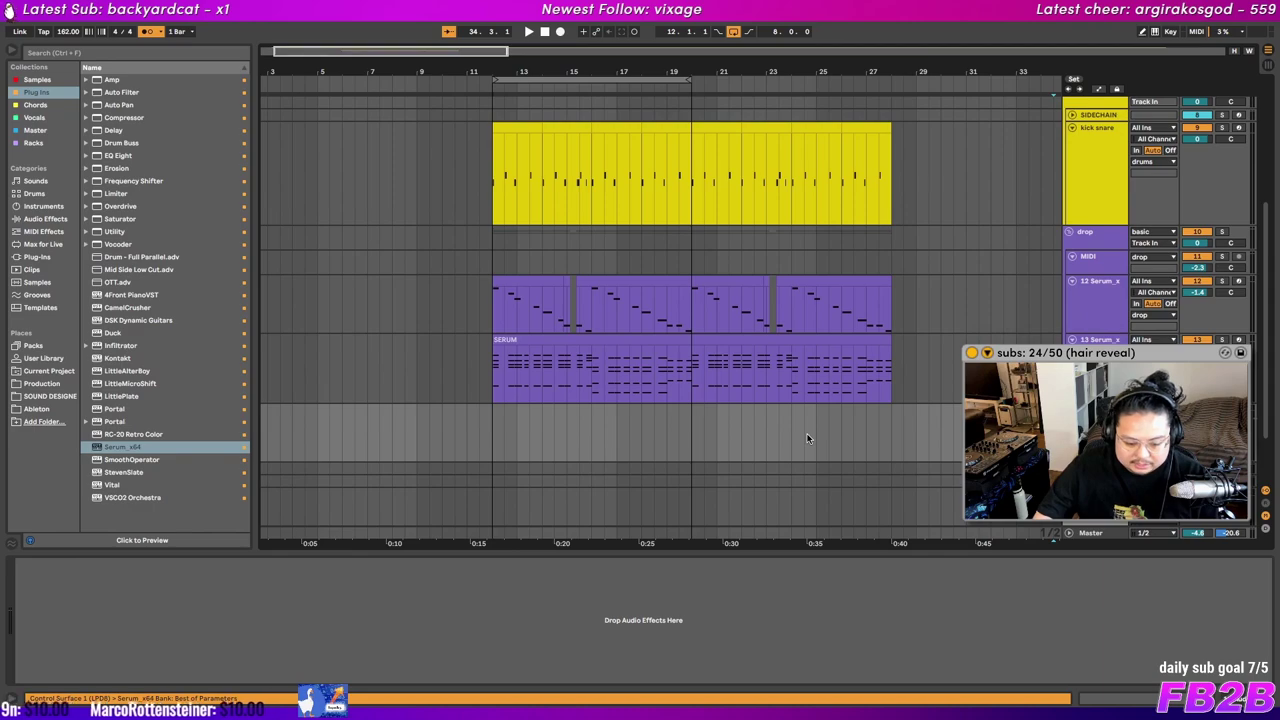
Raise oscillator A's unison voice count in the new Serum instance and enable oscillator B
left_click(492, 424)
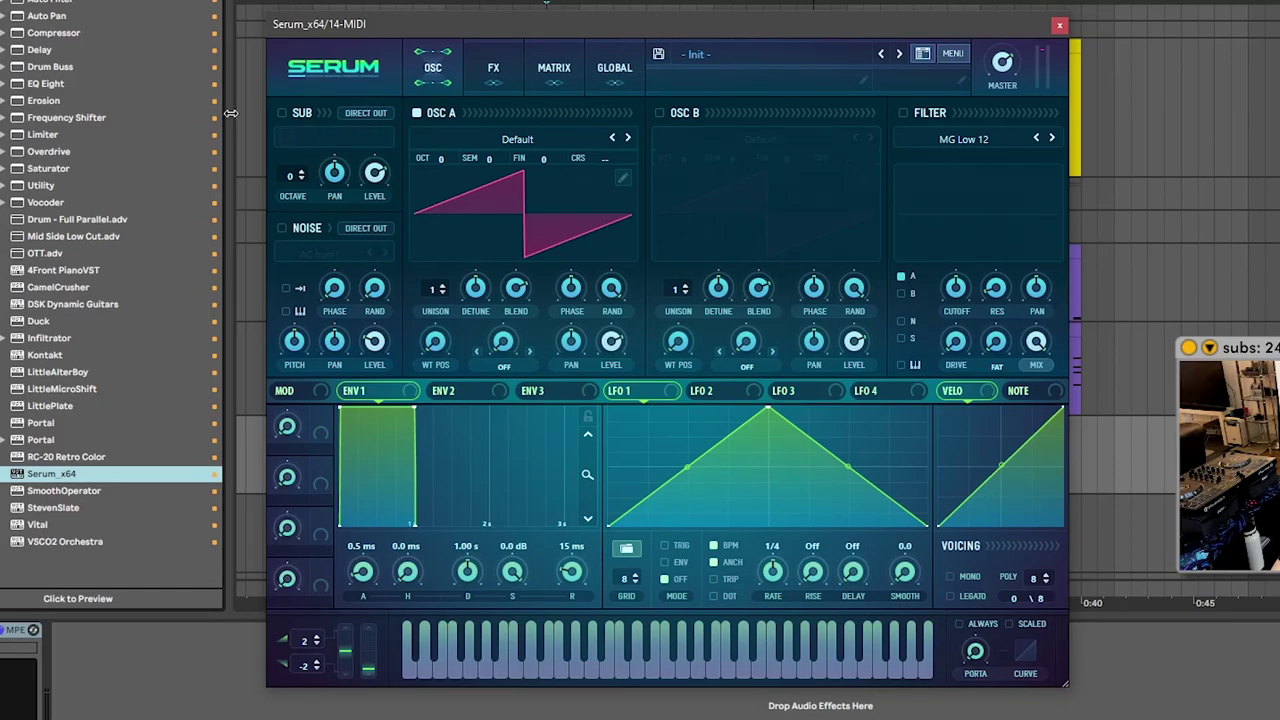
left_click_drag(428, 297, 430, 270)
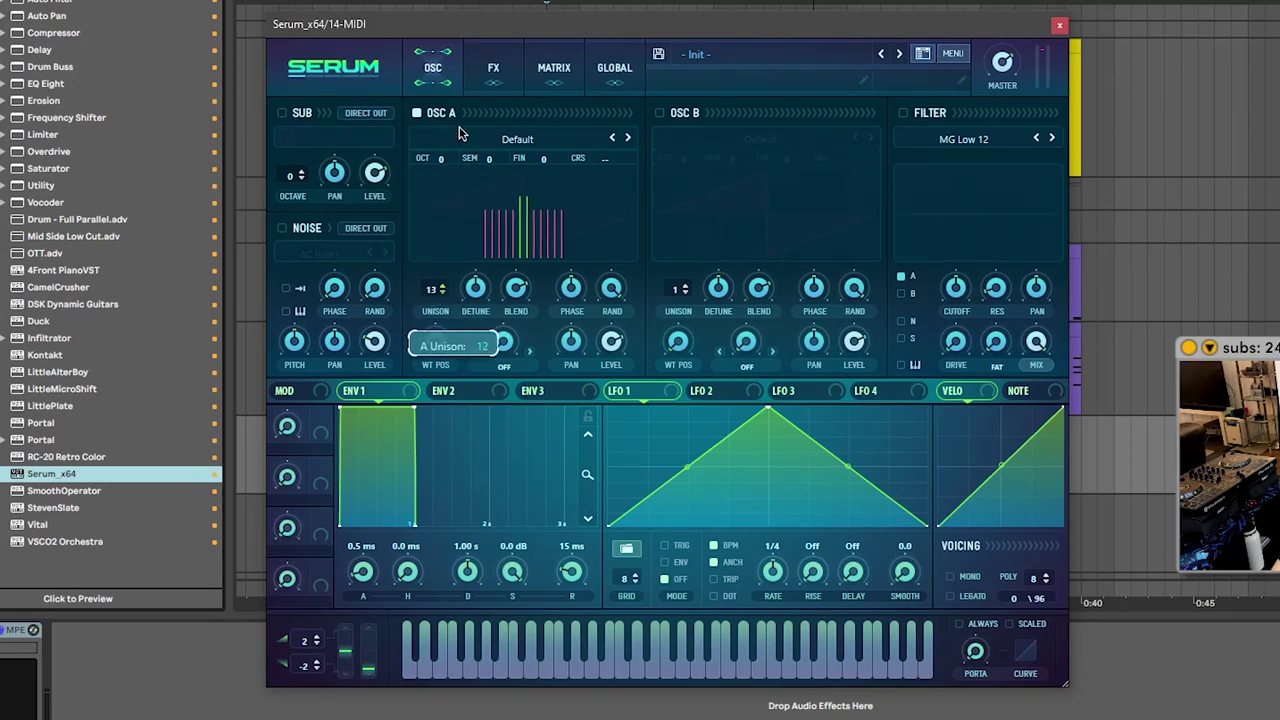
left_click(659, 113)
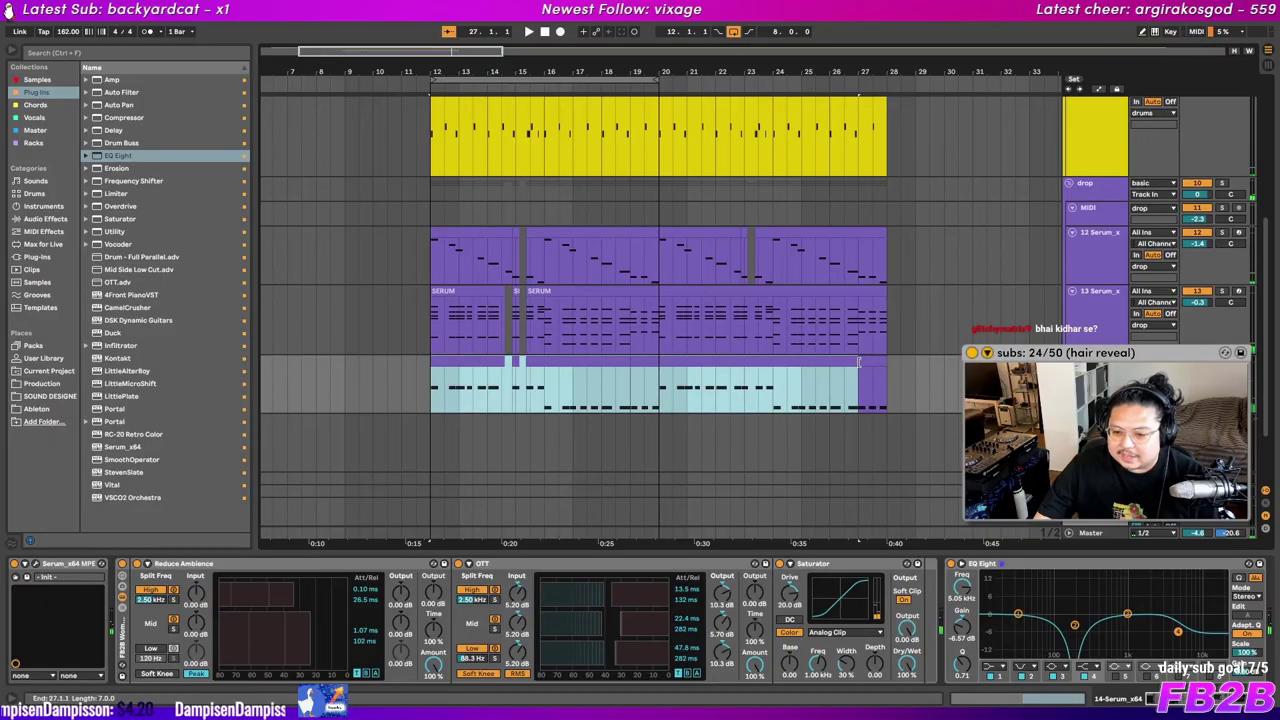
Select across the melody, chord and bass tracks at bar 20
scroll(560, 405, "down", 2)
left_click_drag(657, 277, 655, 399)
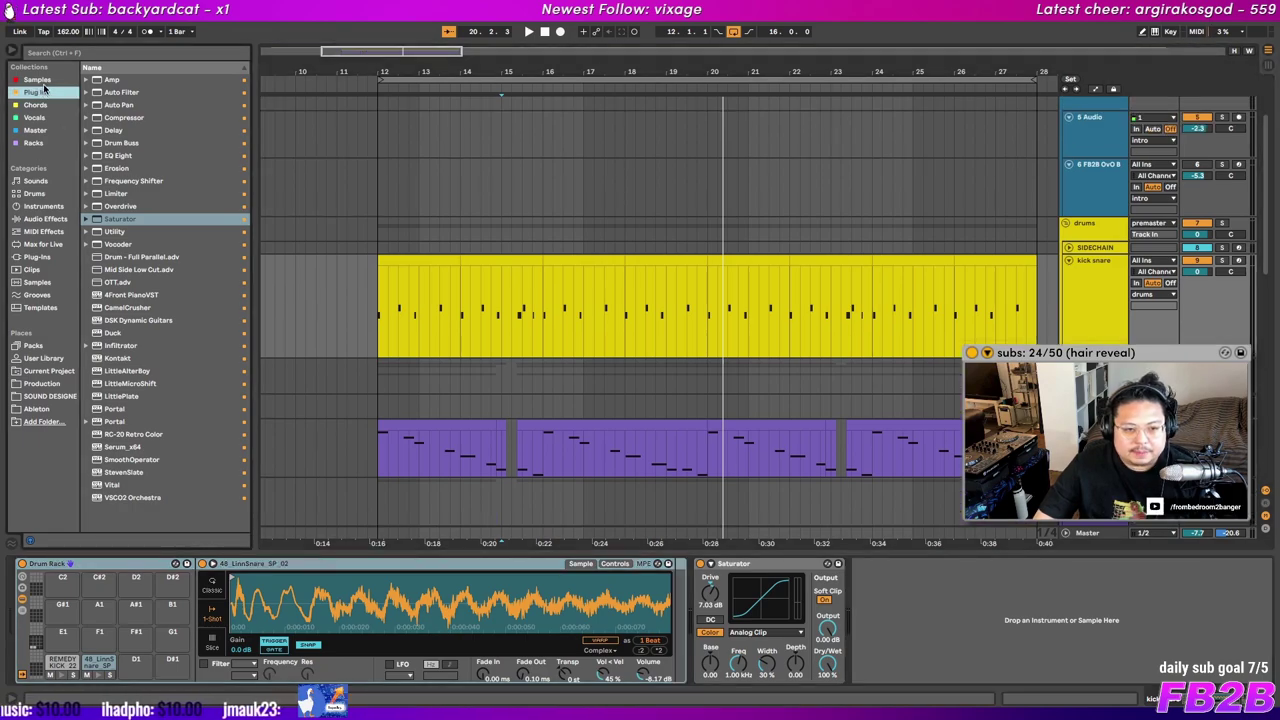
Open the Samples collection and add an EQ Eight with a low-end boost before the Saturator on the kick snare track
left_click(40, 80)
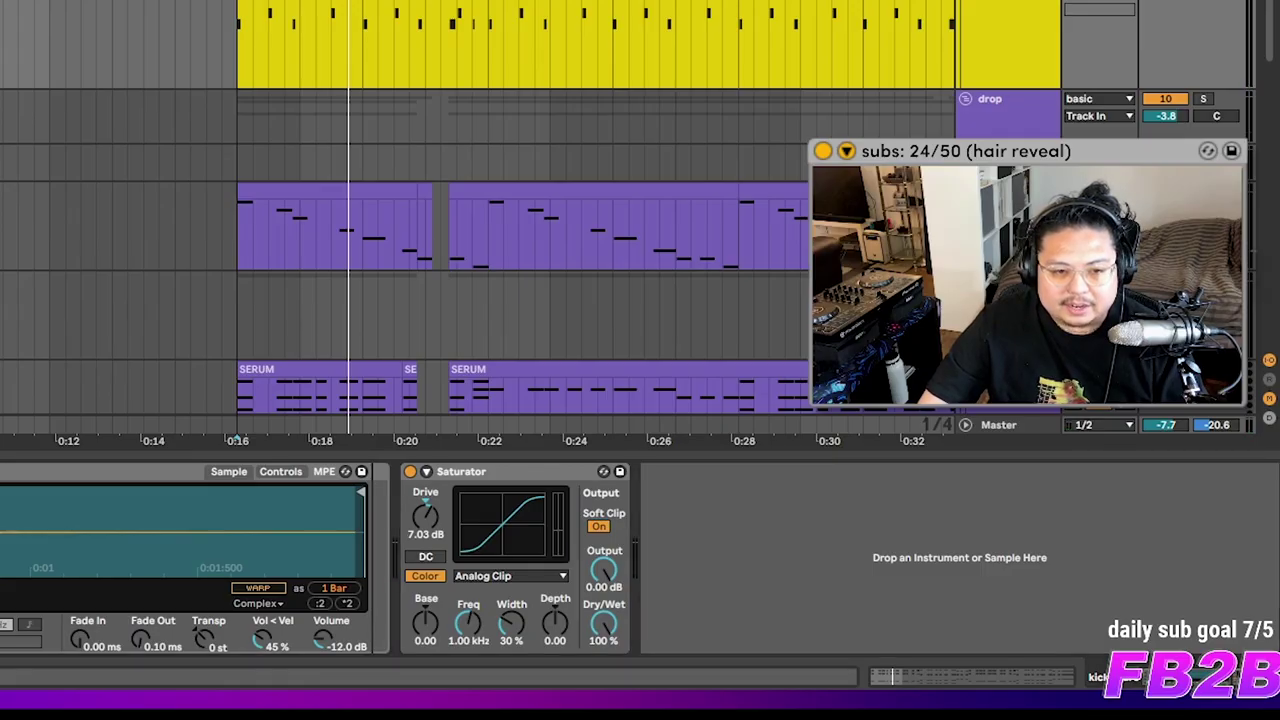
left_click_drag(2, 530, 398, 535)
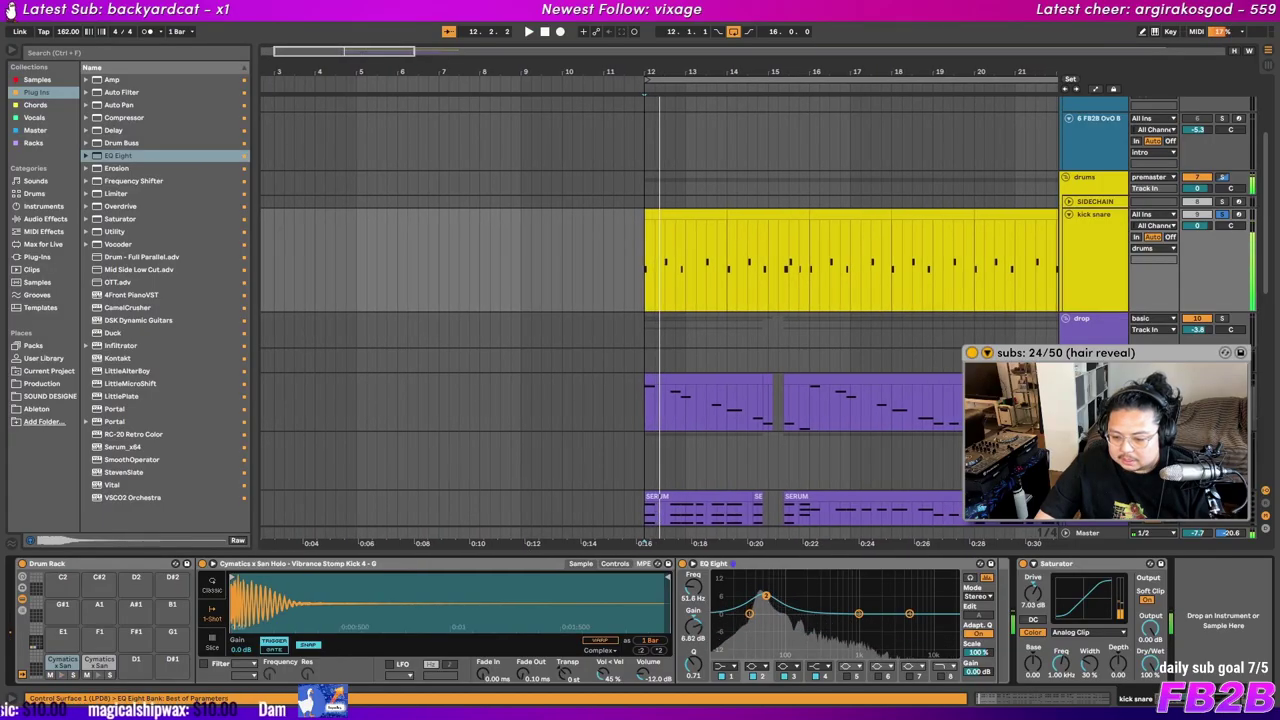
left_click_drag(557, 220, 568, 220)
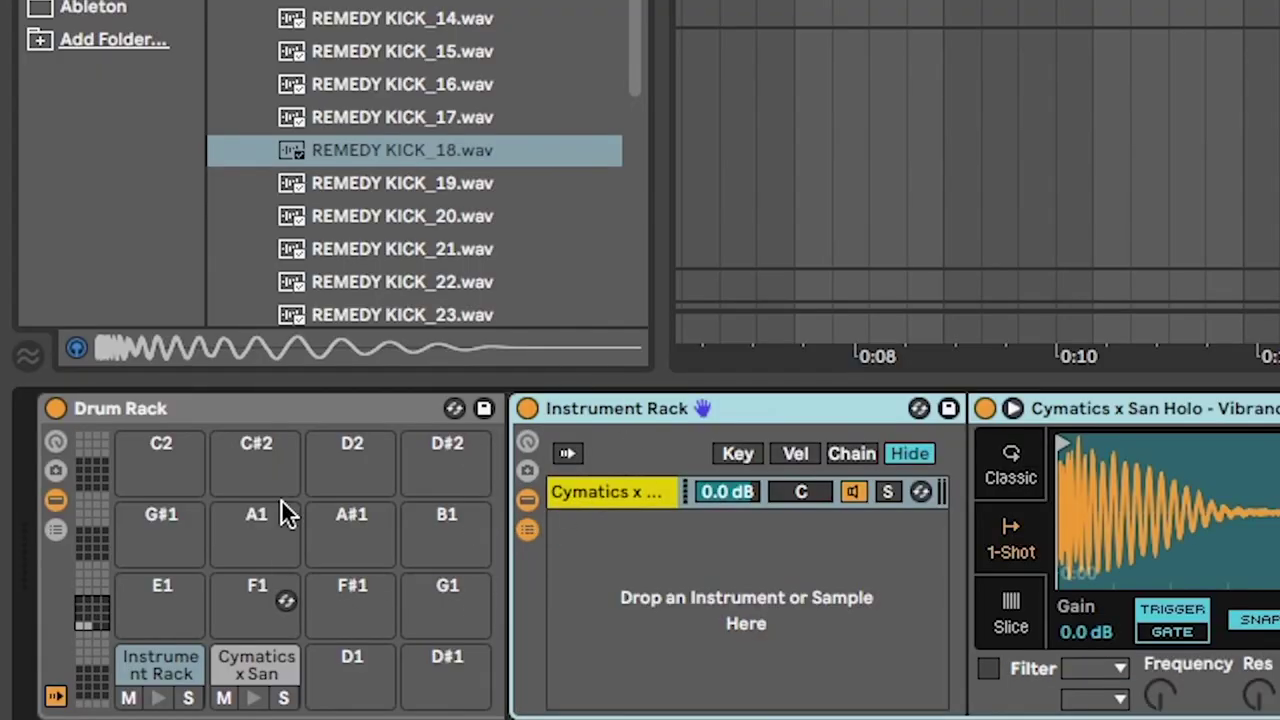
Layer REMEDY KICK_18.wav with the Cymatics kick in the drum pad's Instrument Rack
left_click_drag(286, 509, 513, 238)
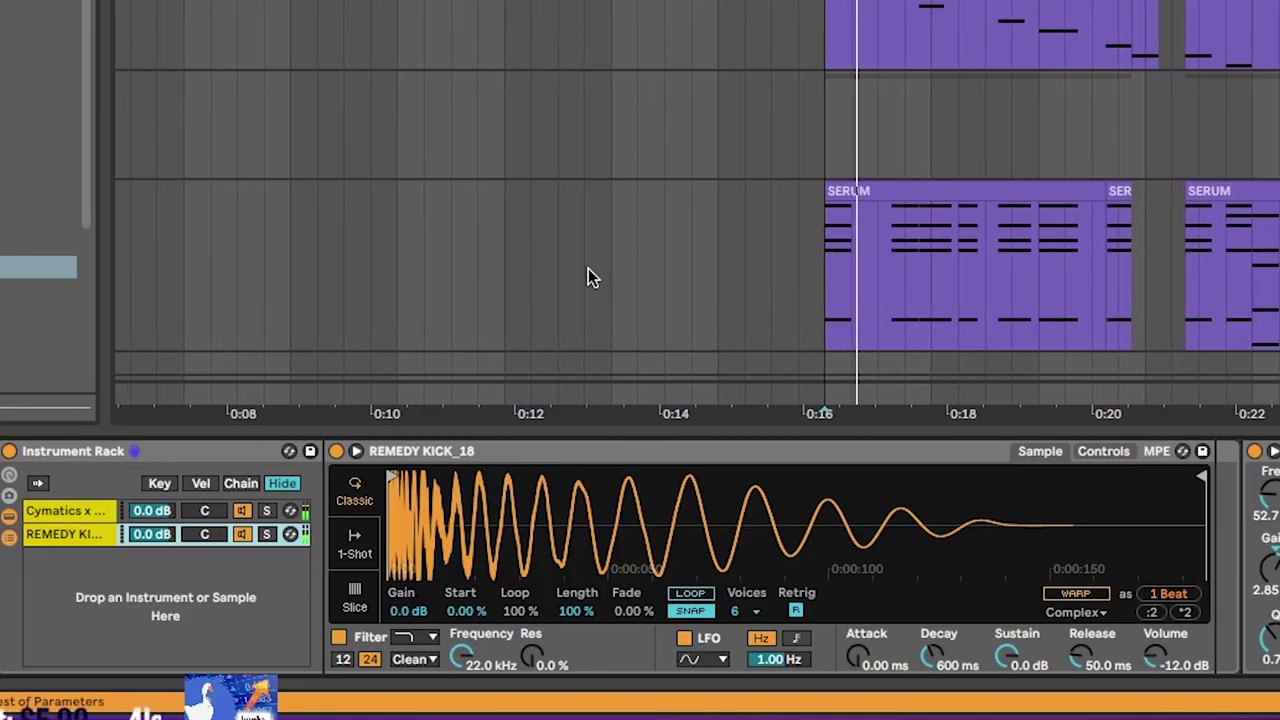
mouse_move(866, 425)
left_mouse_down()
mouse_move(866, 450)
mouse_move(863, 431)
left_mouse_up()
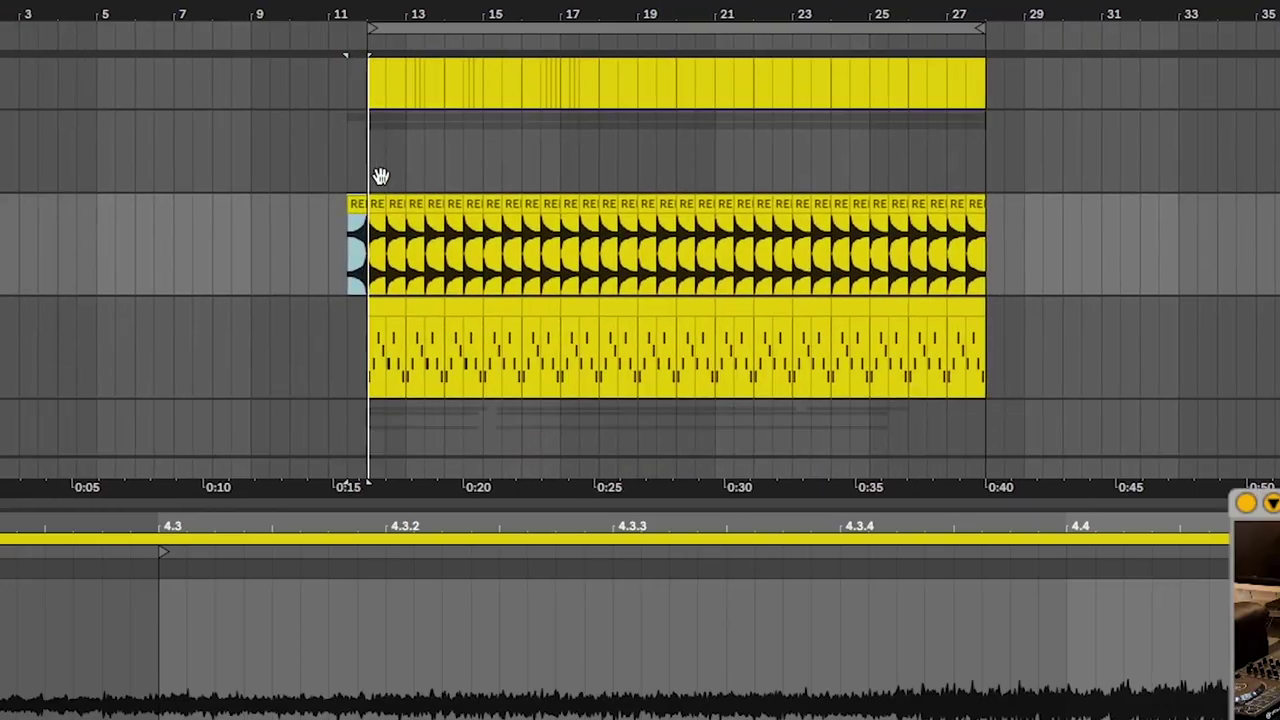
left_click_drag(381, 176, 323, 139)
left_click_drag(376, 246, 404, 239)
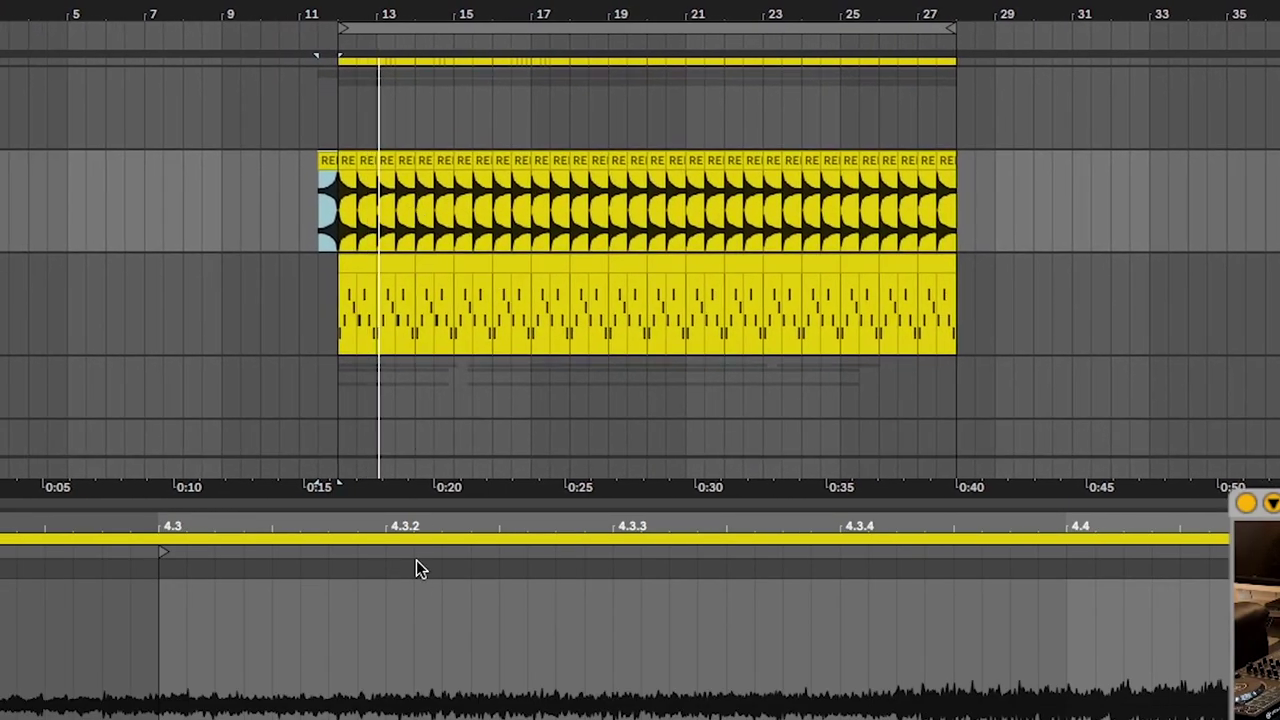
left_click_drag(445, 505, 472, 700)
left_click_drag(487, 616, 486, 646)
left_click_drag(454, 425, 400, 531)
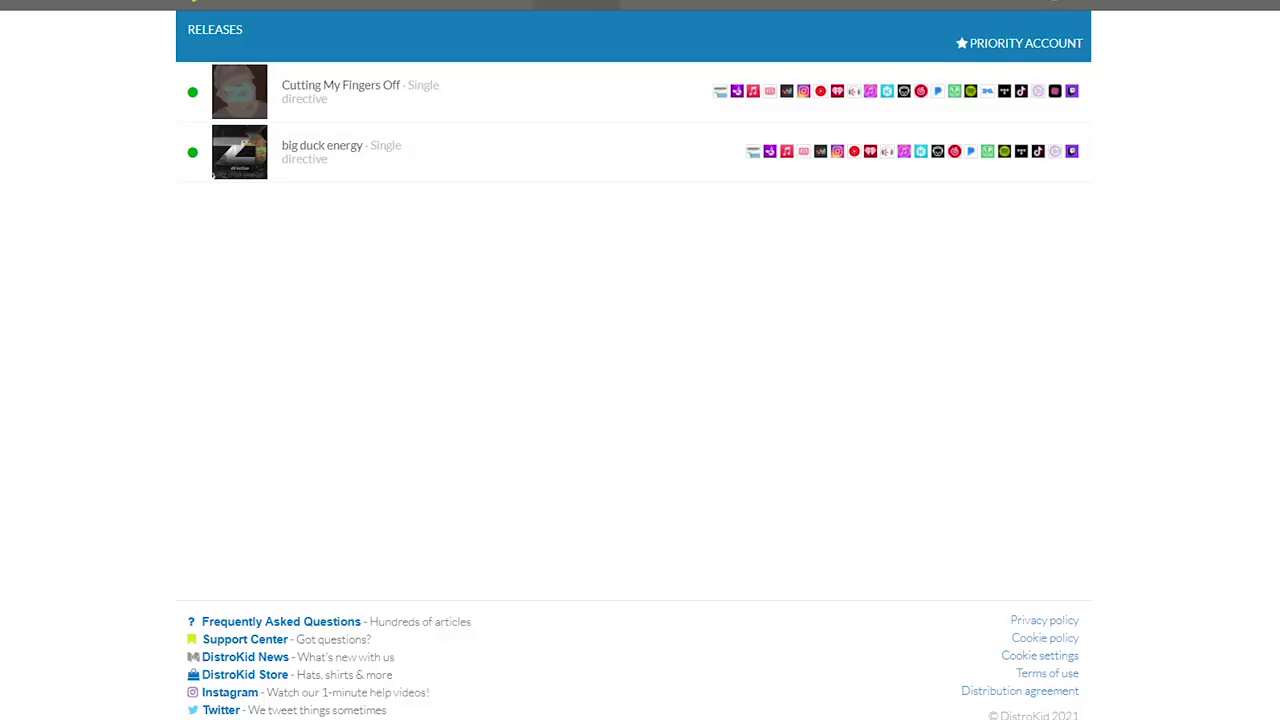
Open DistroKid's music upload form and set the record label to fb2b
left_click(577, 3)
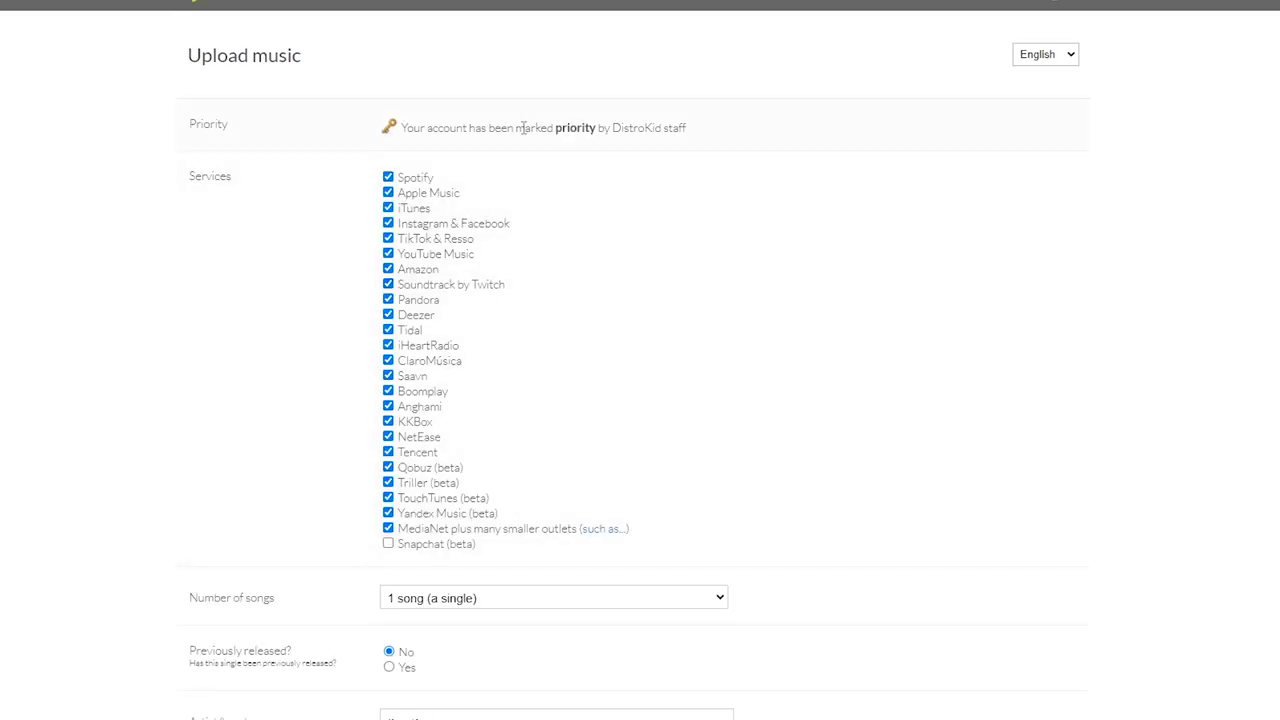
scroll(534, 180, "down", 10)
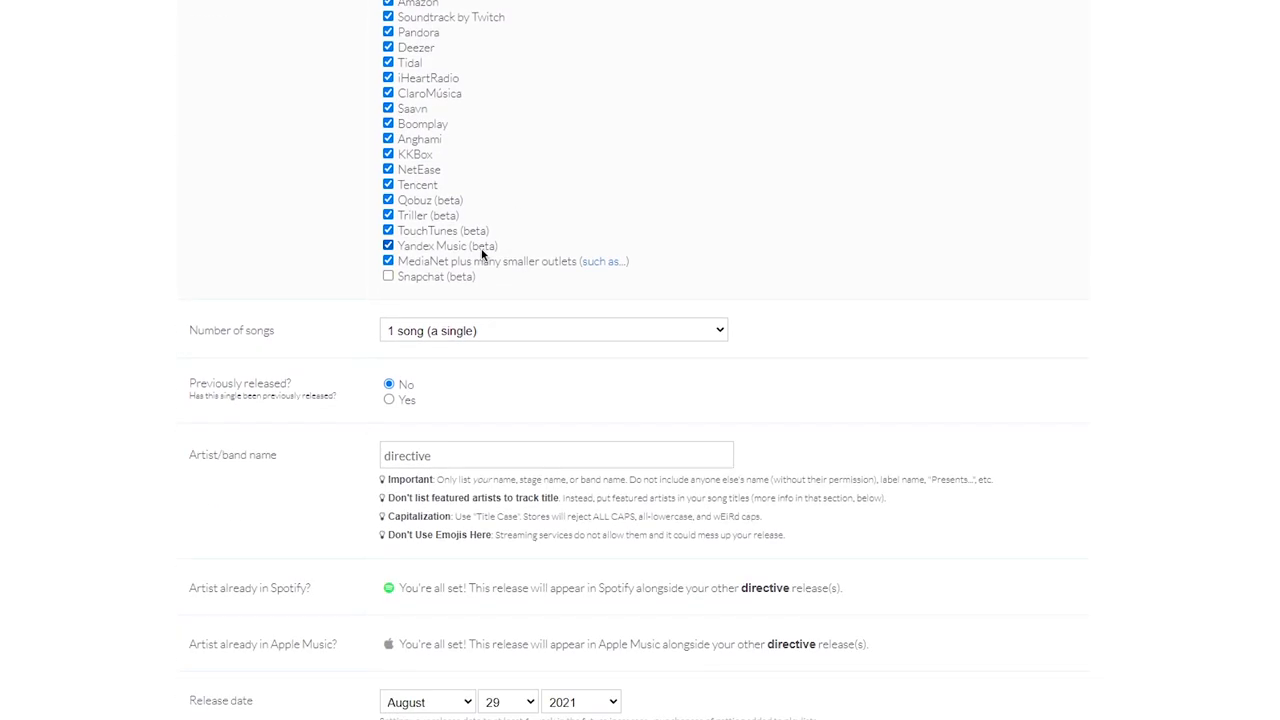
triple_click(443, 350)
type("fuzz")
scroll(573, 303, "down", 3)
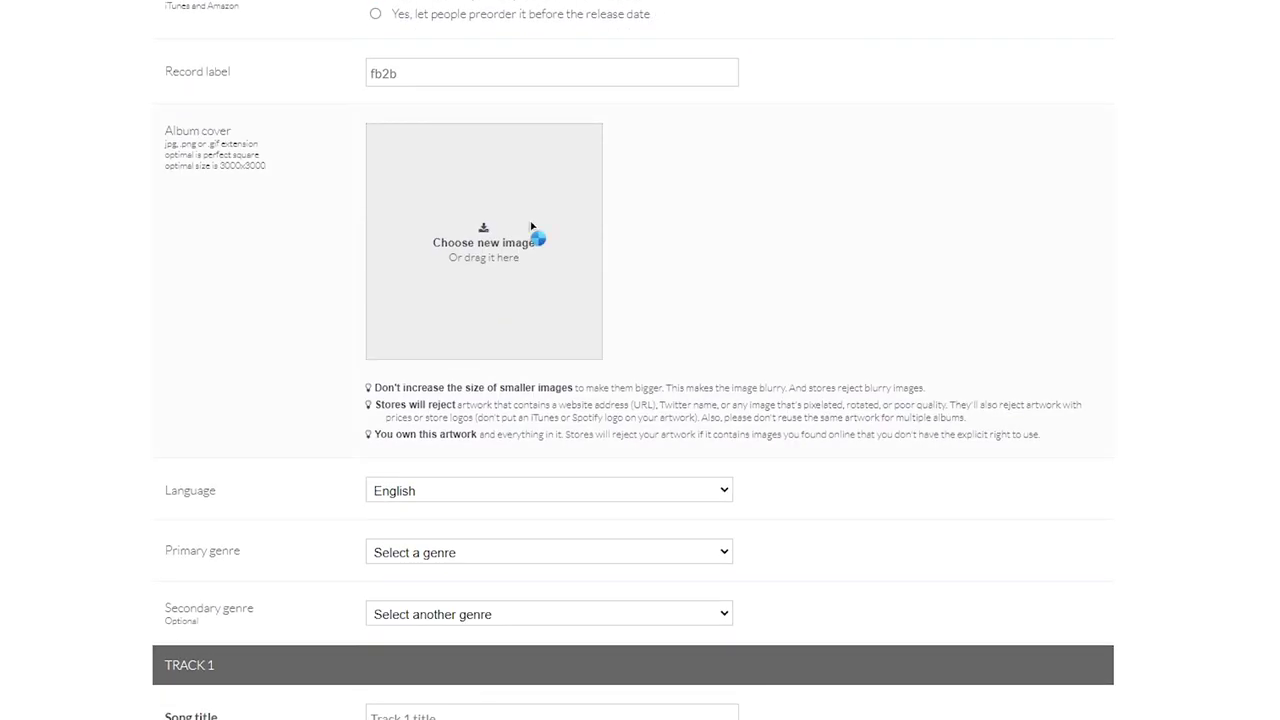
Choose the clairvoyant sunset artwork as the album cover
left_click(531, 226)
left_click(113, 138)
double_click(113, 138)
scroll(408, 323, "down", 2)
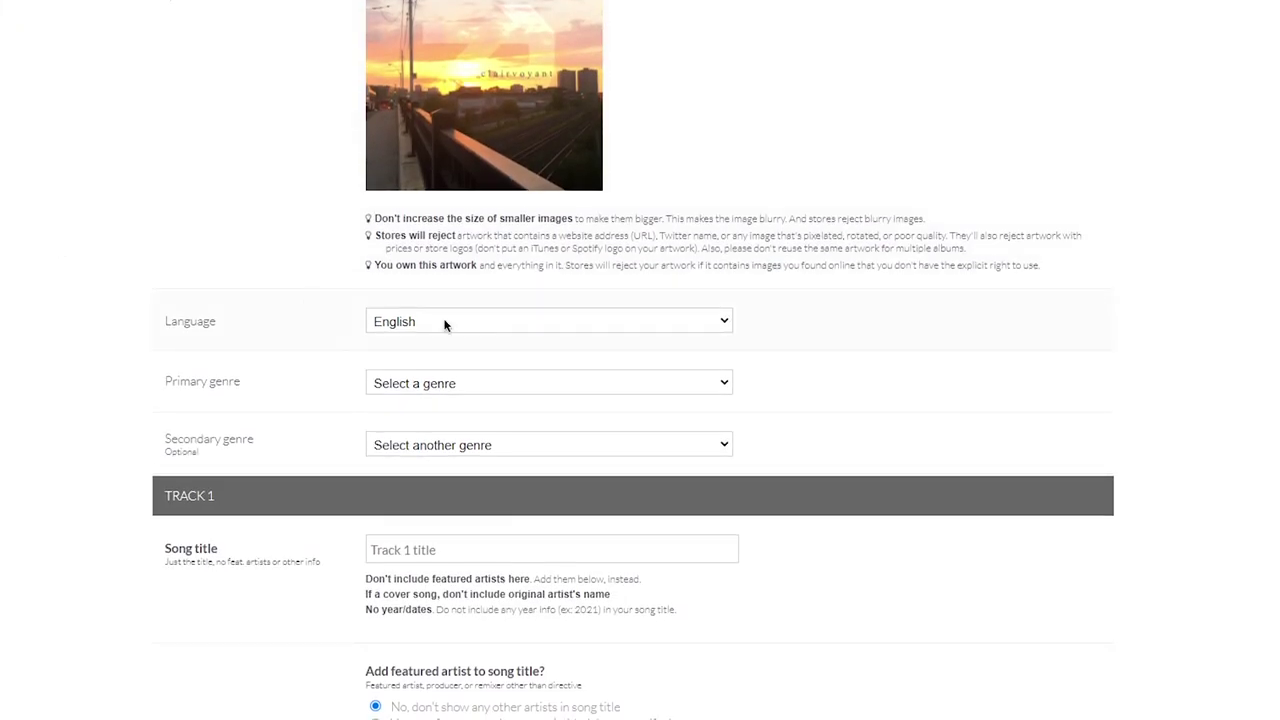
Set the release's primary genre to Electronic and choose an electronic subgenre
left_click(514, 330)
left_click(450, 540)
left_click(450, 389)
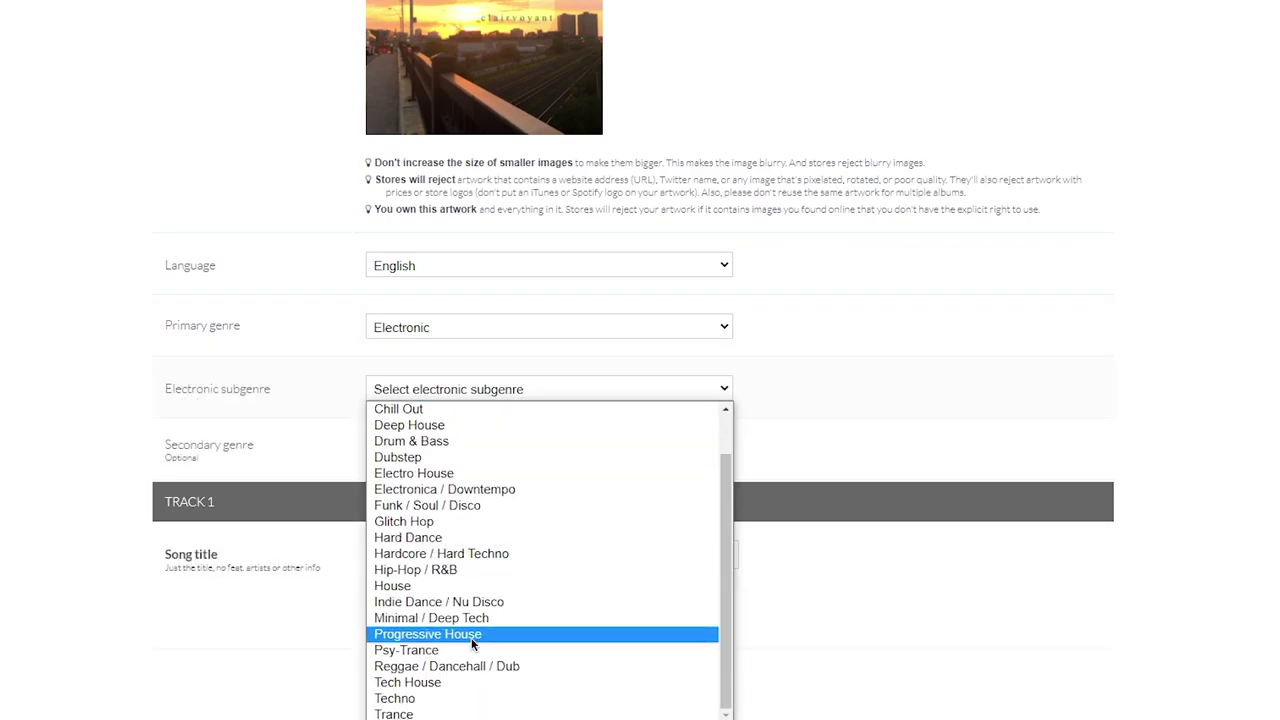
scroll(460, 520, "up", 1)
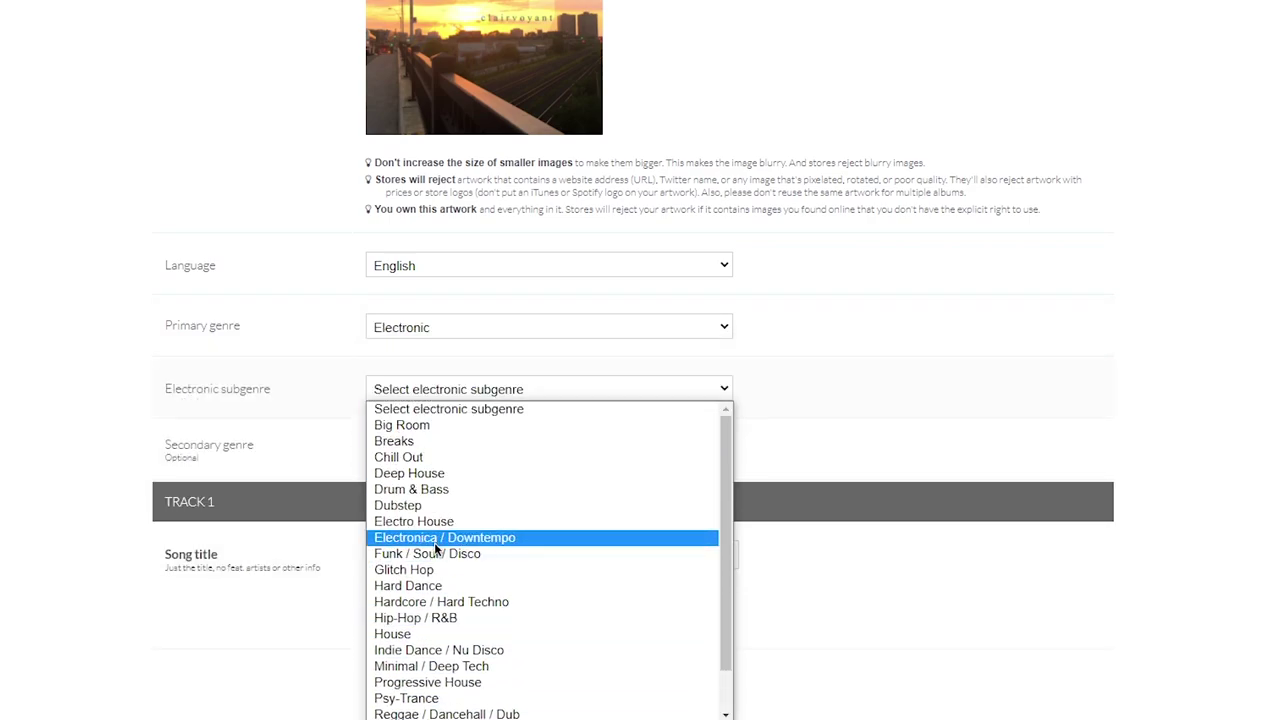
scroll(456, 682, "down", 1)
scroll(456, 682, "up", 1)
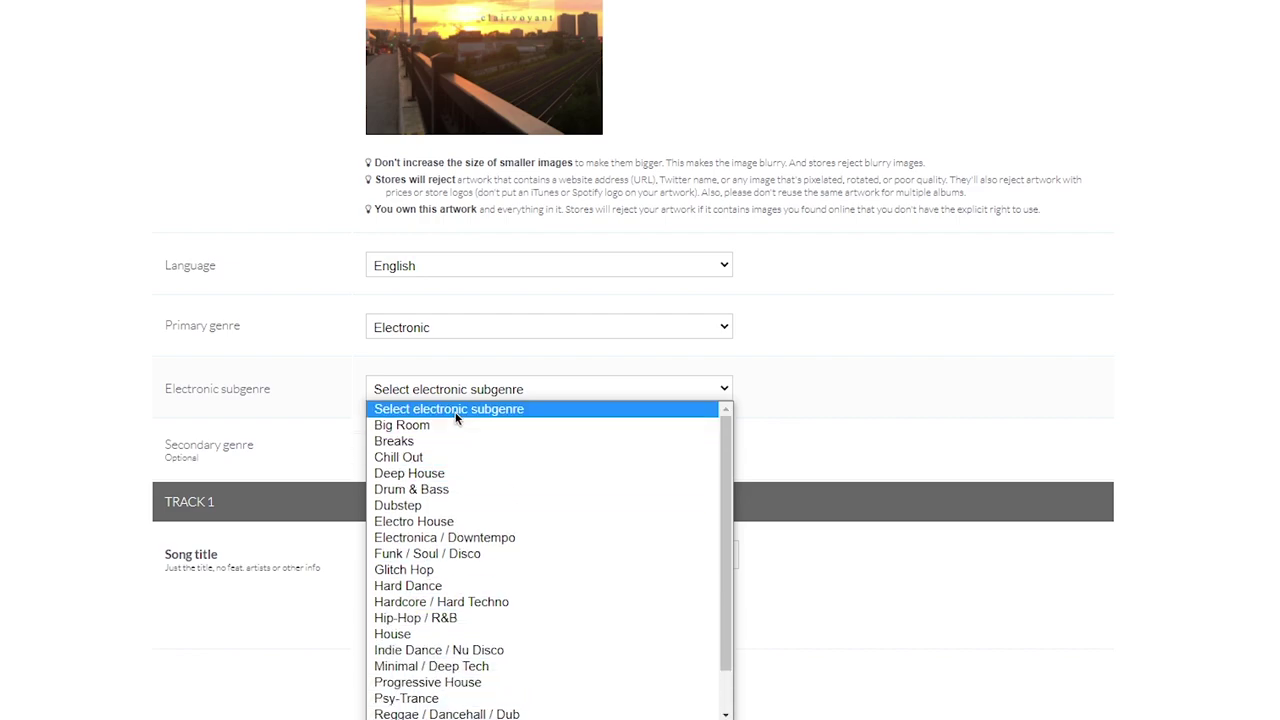
scroll(436, 640, "down", 2)
left_click(436, 600)
Attach directive - clairvoyant v5.wav as the track's audio file
left_click(480, 451)
scroll(490, 661, "down", 3)
left_click(474, 650)
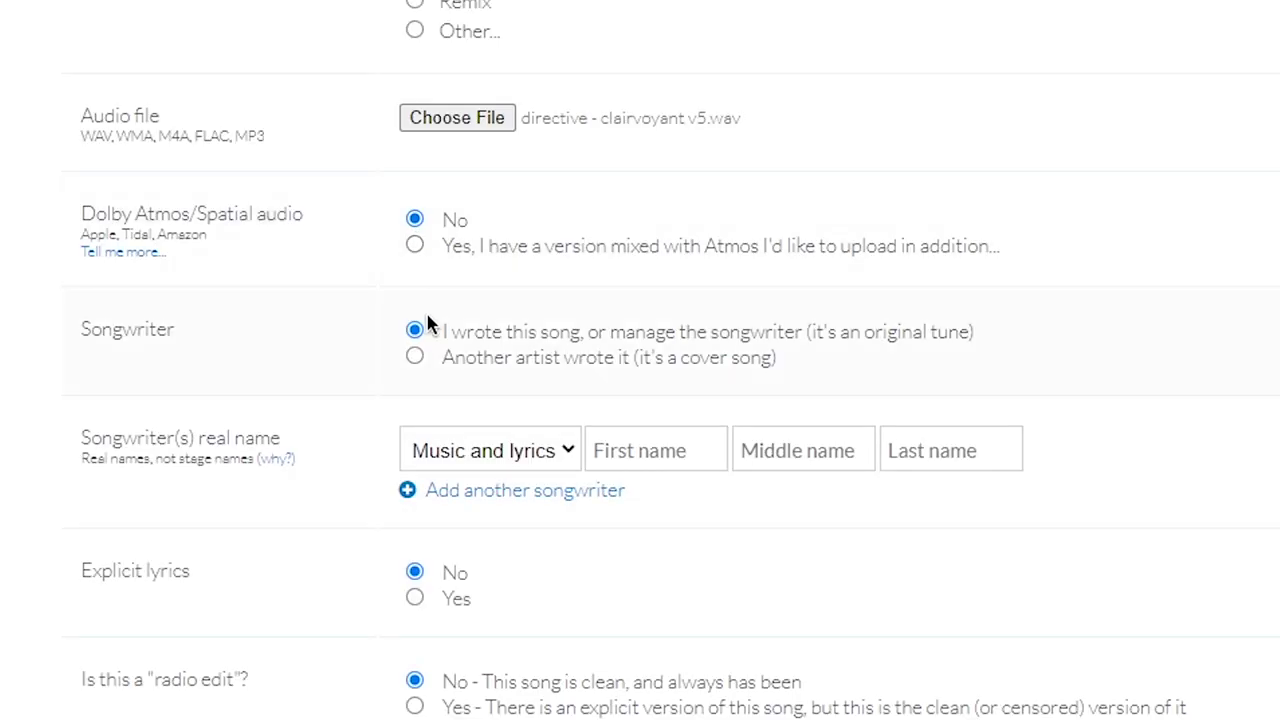
Mark the song as a cover written by another artist and read through the cover song licensing notes
left_click(415, 358)
scroll(352, 395, "down", 5)
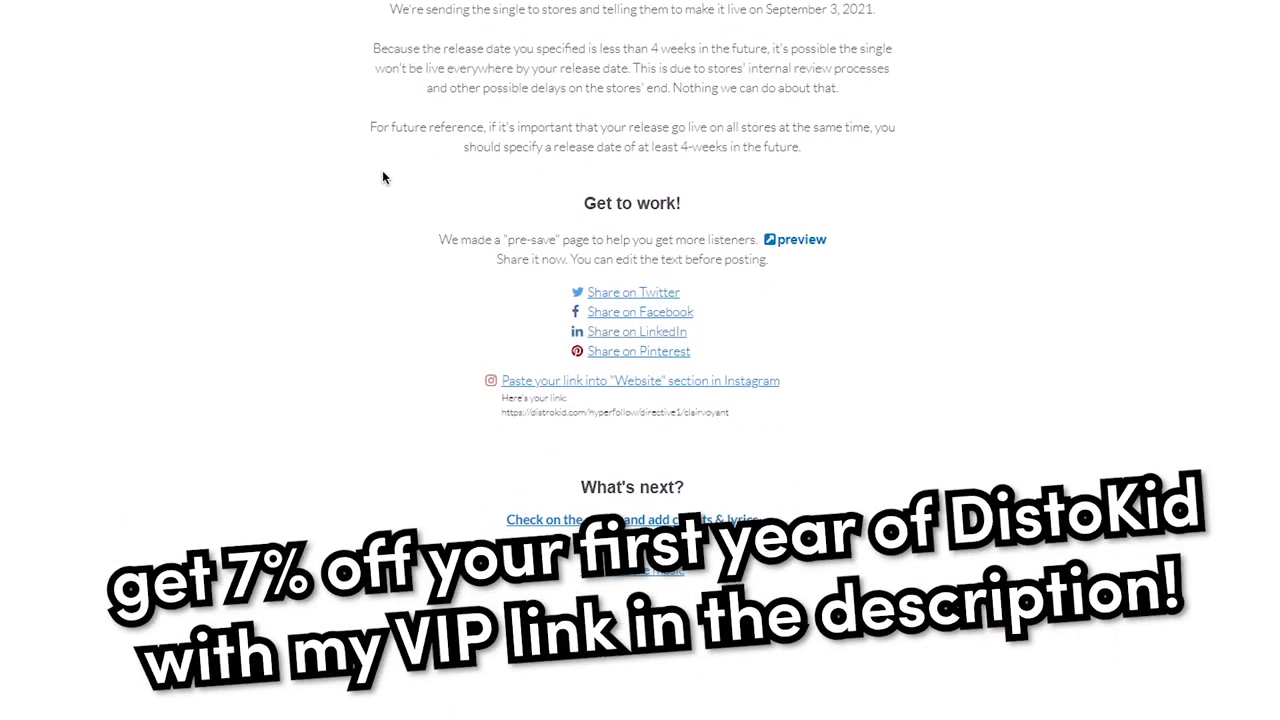
scroll(386, 177, "down", 5)
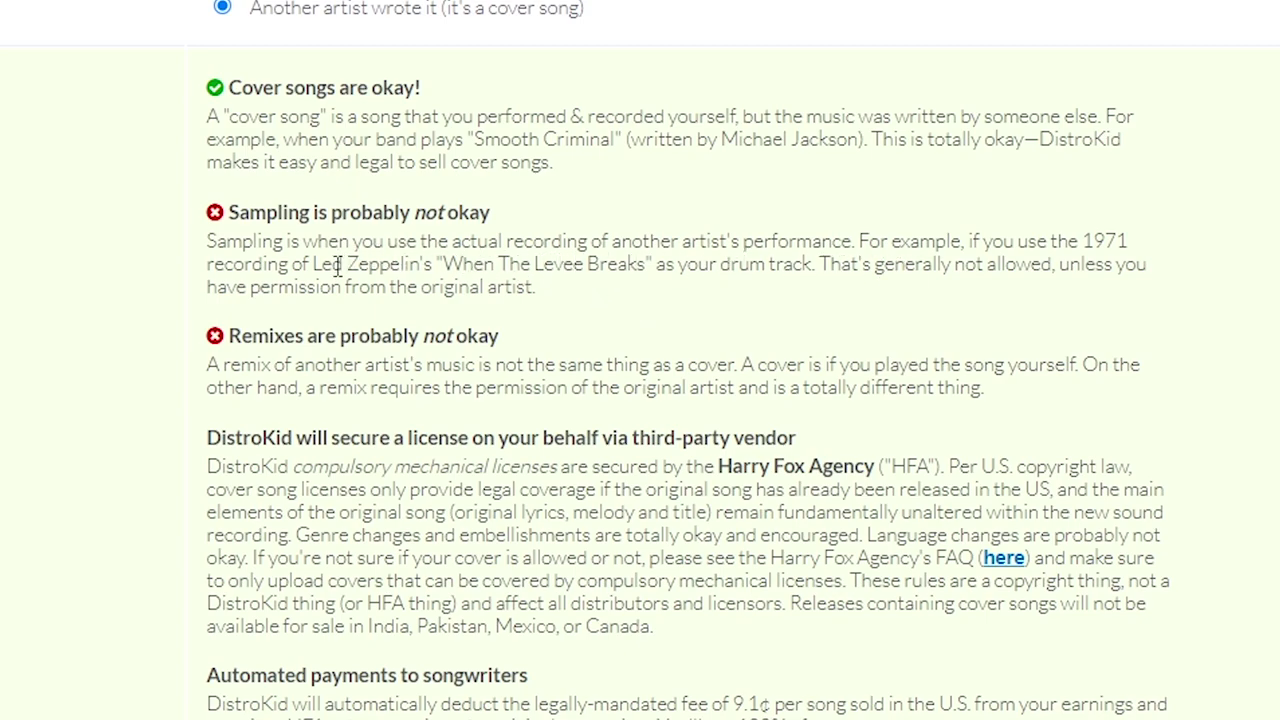
scroll(340, 265, "down", 5)
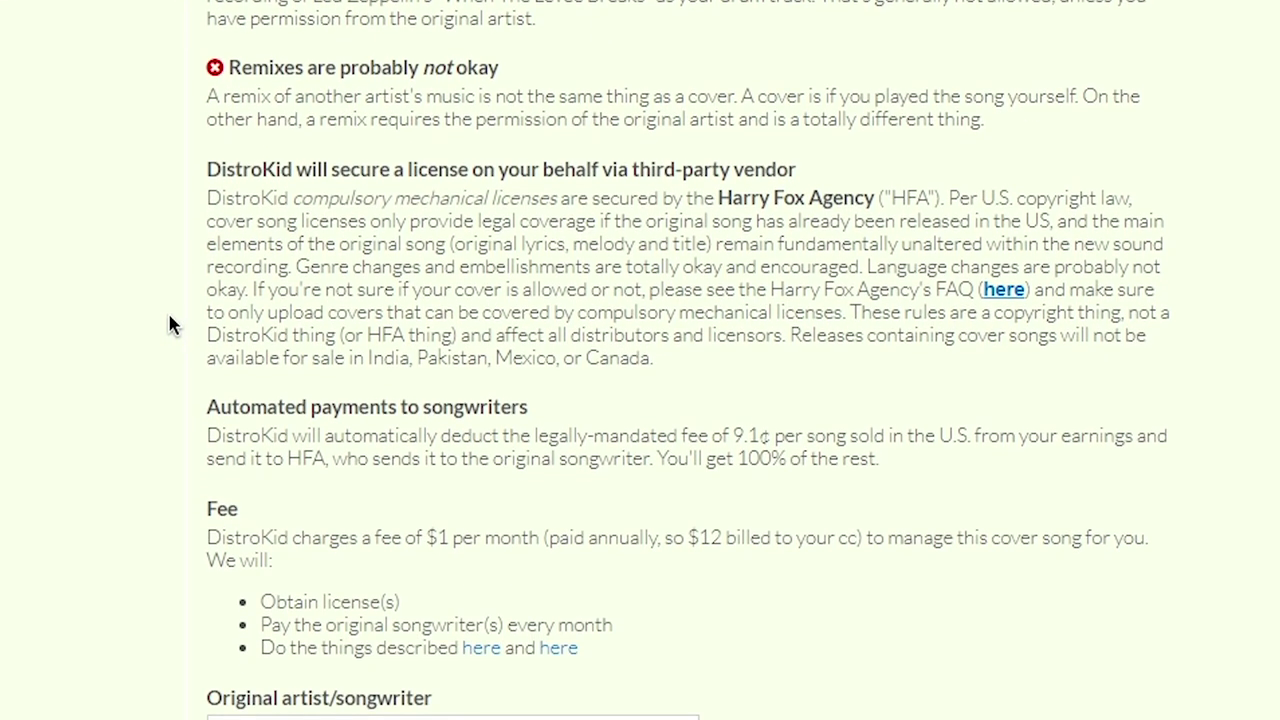
scroll(170, 320, "up", 2)
scroll(172, 315, "down", 2)
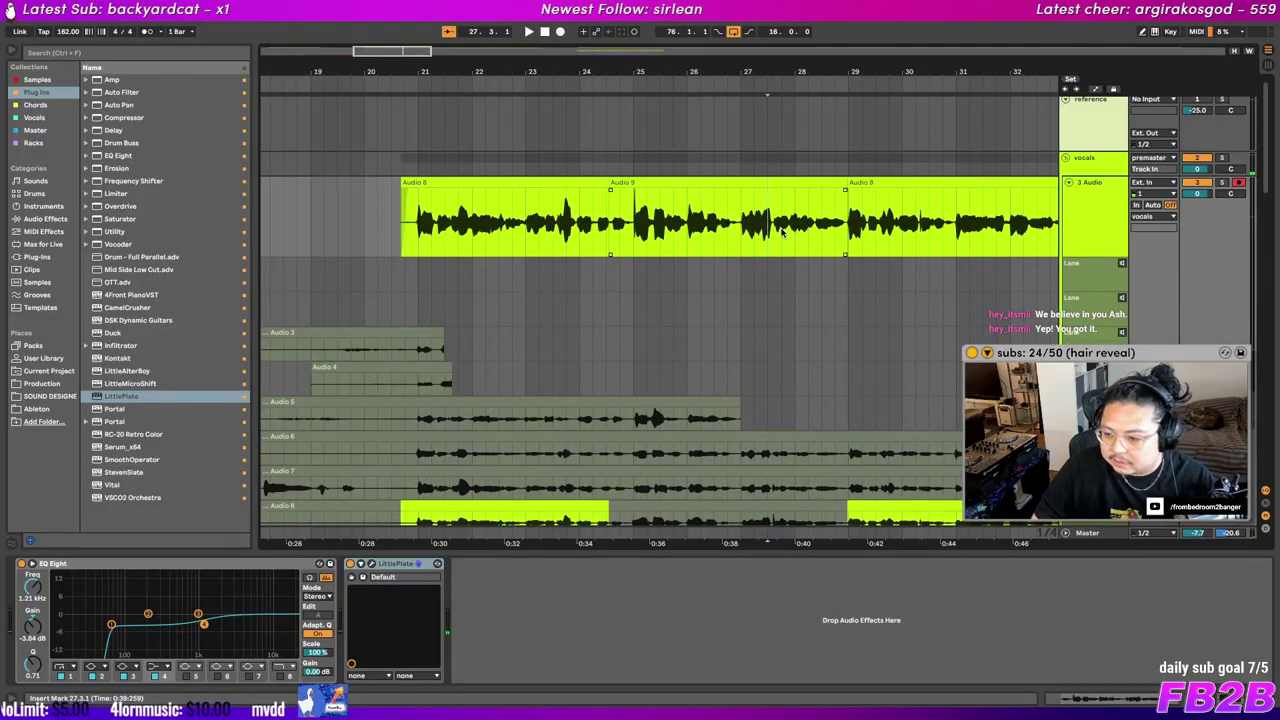
Switch to Ableton Live and look over the vocal take lanes on the 3 Audio and 4 Audio tracks
scroll(749, 286, "down", 4)
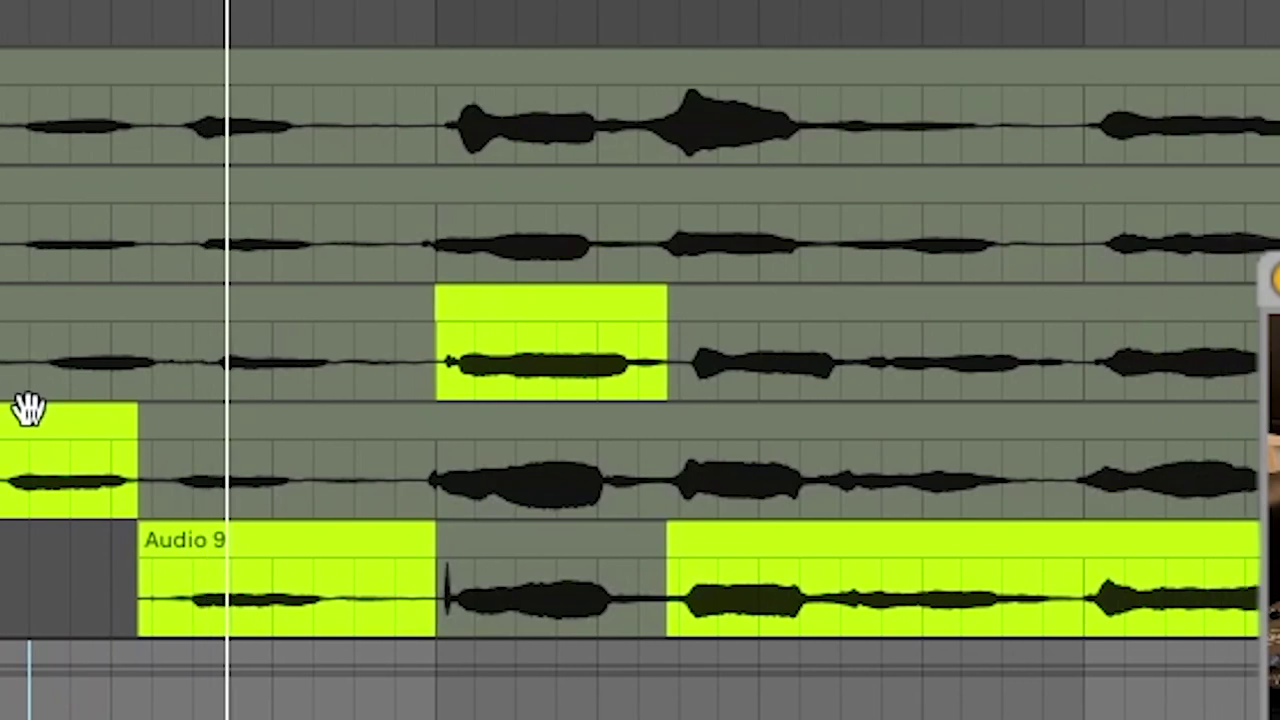
scroll(26, 408, "right", 3)
scroll(26, 408, "left", 2)
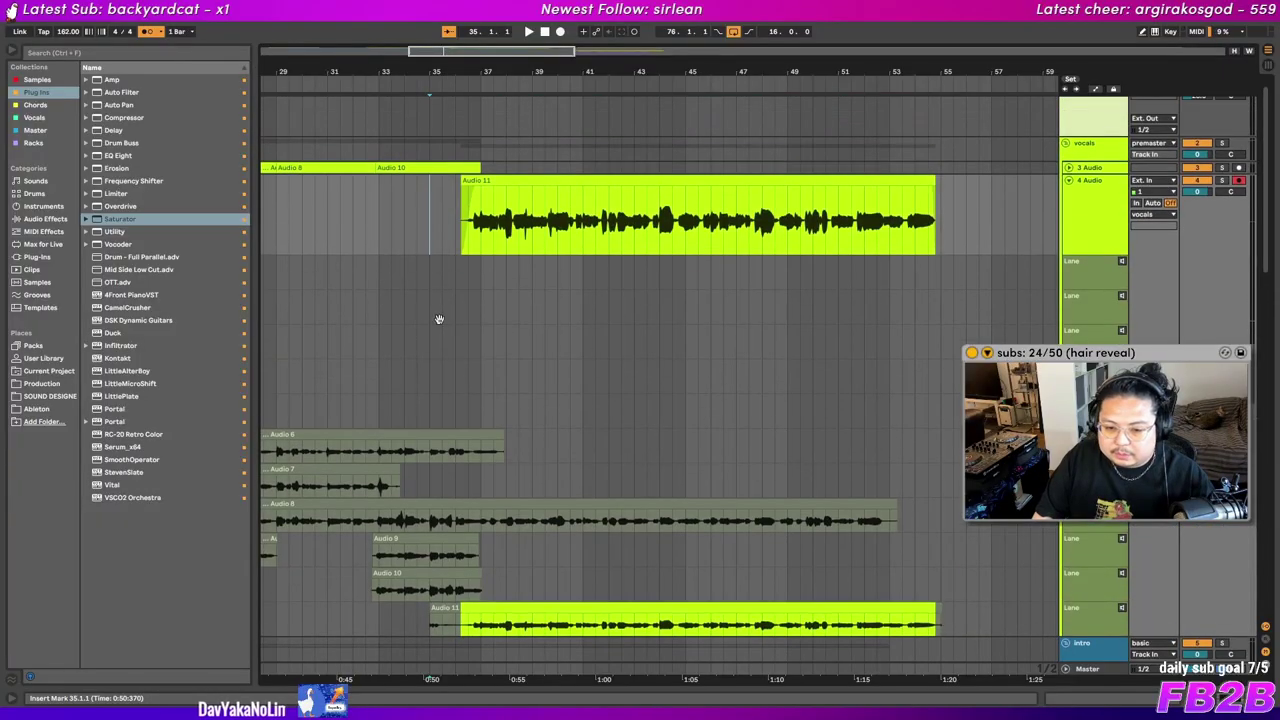
left_click_drag(439, 319, 675, 314)
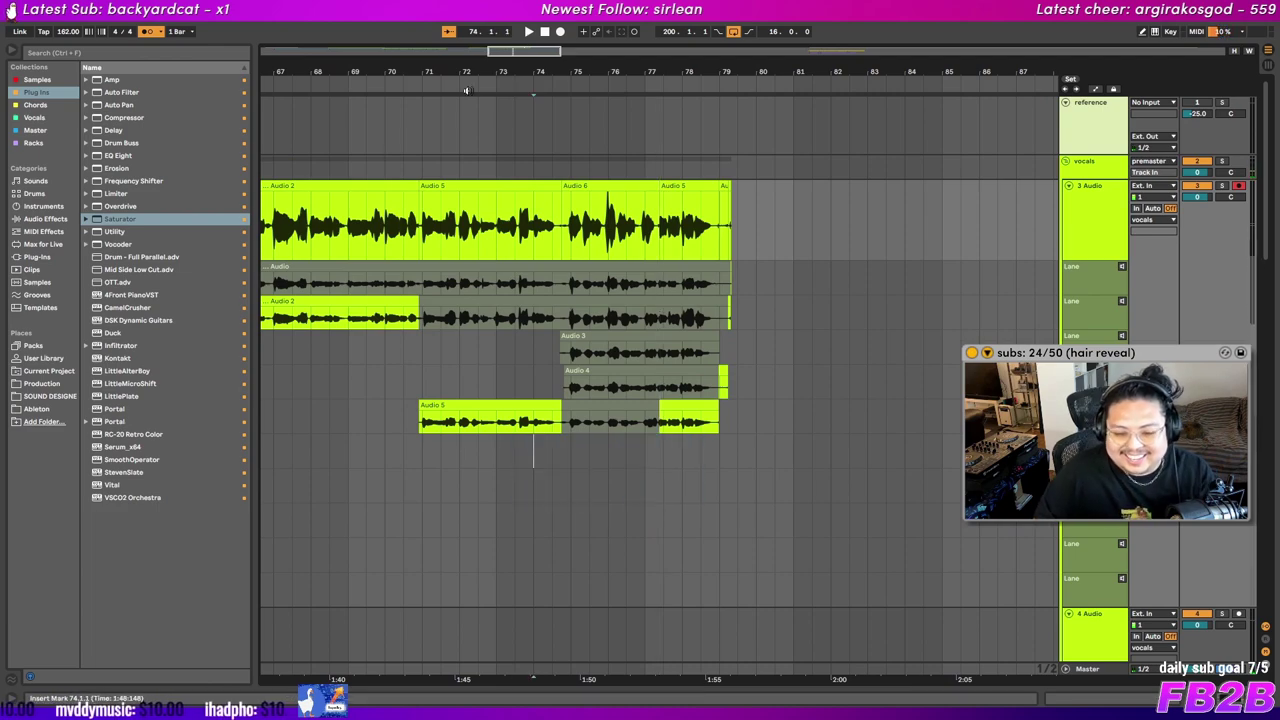
Comp the short vocal phrase at bar 76 on 3 Audio from the first take lane and audition the takes
key("space")
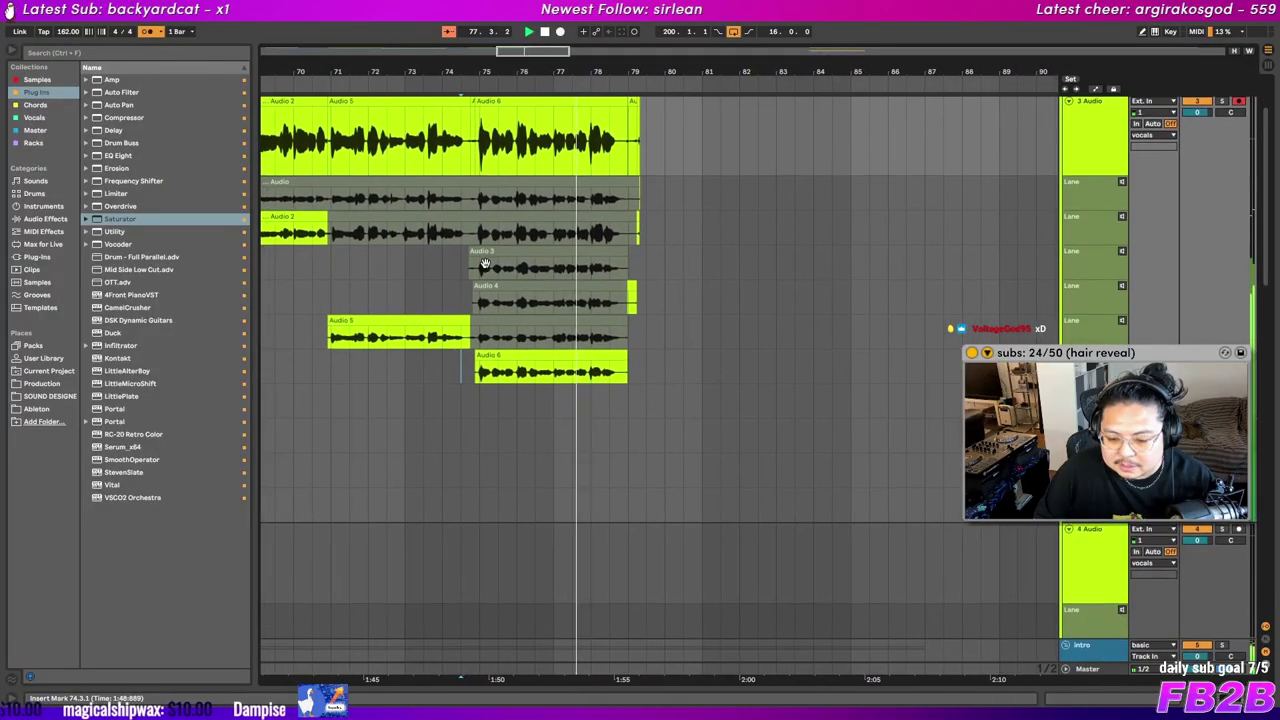
left_click_drag(485, 263, 532, 264)
left_click_drag(565, 89, 505, 381)
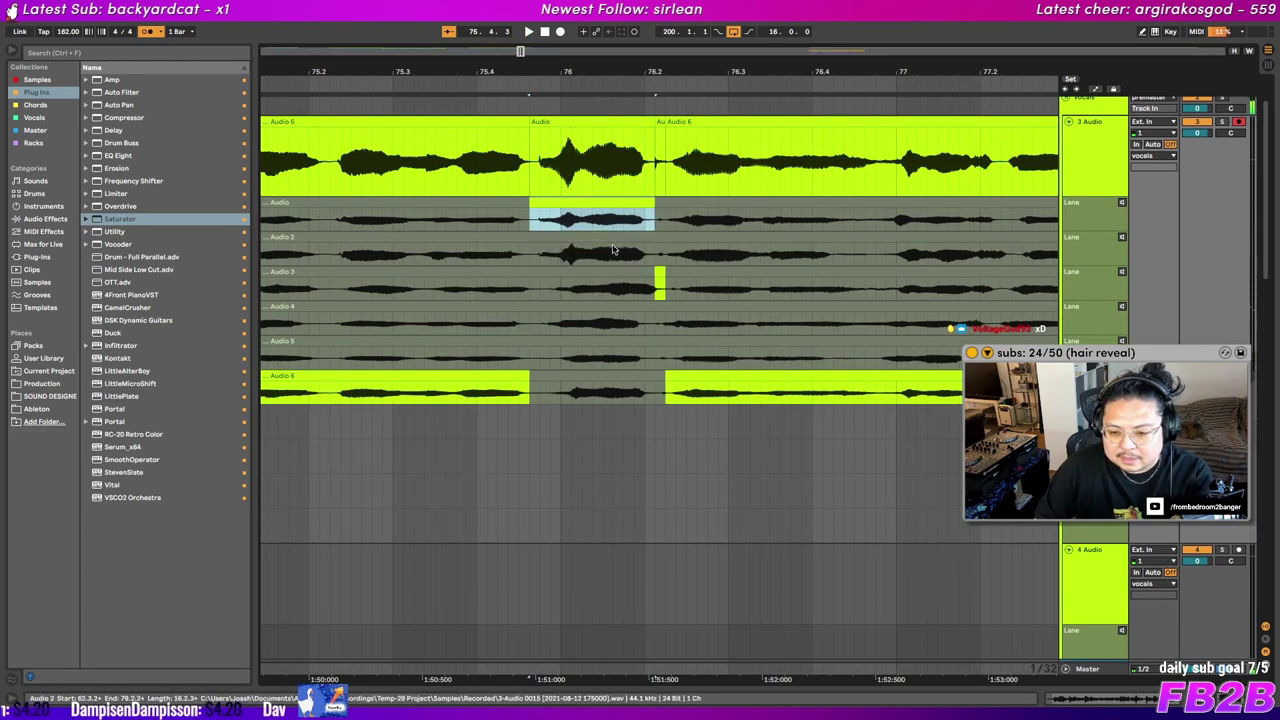
left_click(495, 286)
key("space")
left_click_drag(495, 286, 610, 288)
Set the Audio 8 vocal clip's pitch to +7 st and select the six vocal clips together
left_click_drag(710, 278, 511, 337)
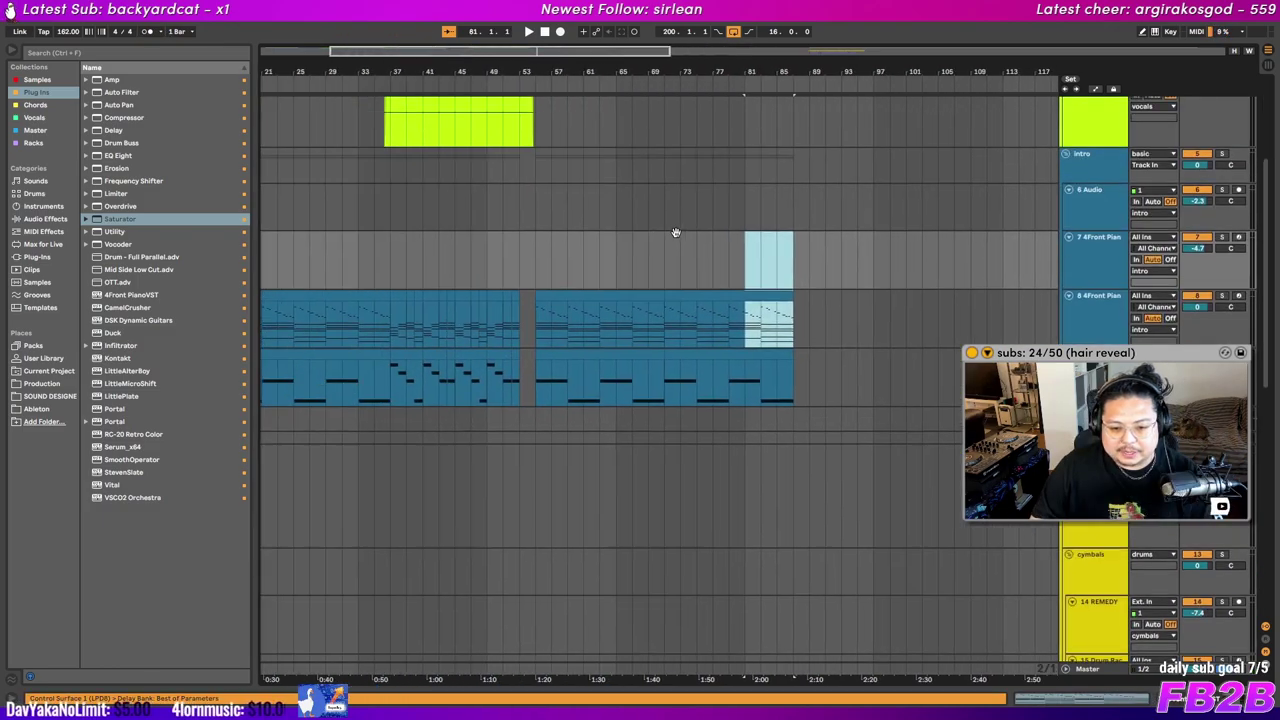
left_click_drag(557, 231, 417, 277)
mouse_move(645, 220)
left_mouse_down()
mouse_move(411, 297)
mouse_move(380, 266)
left_mouse_up()
left_click(398, 399)
left_click_drag(398, 399, 871, 405)
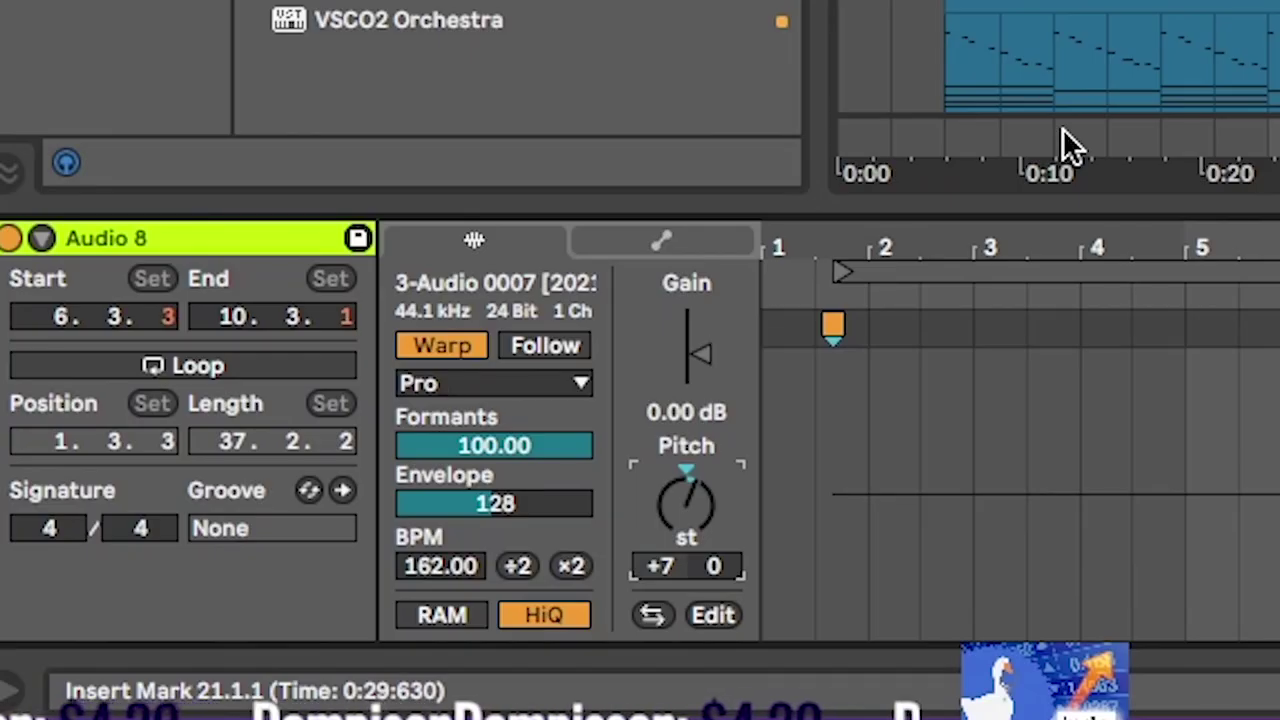
left_click_drag(1270, 60, 1279, 60)
scroll(1060, 60, "down", 2)
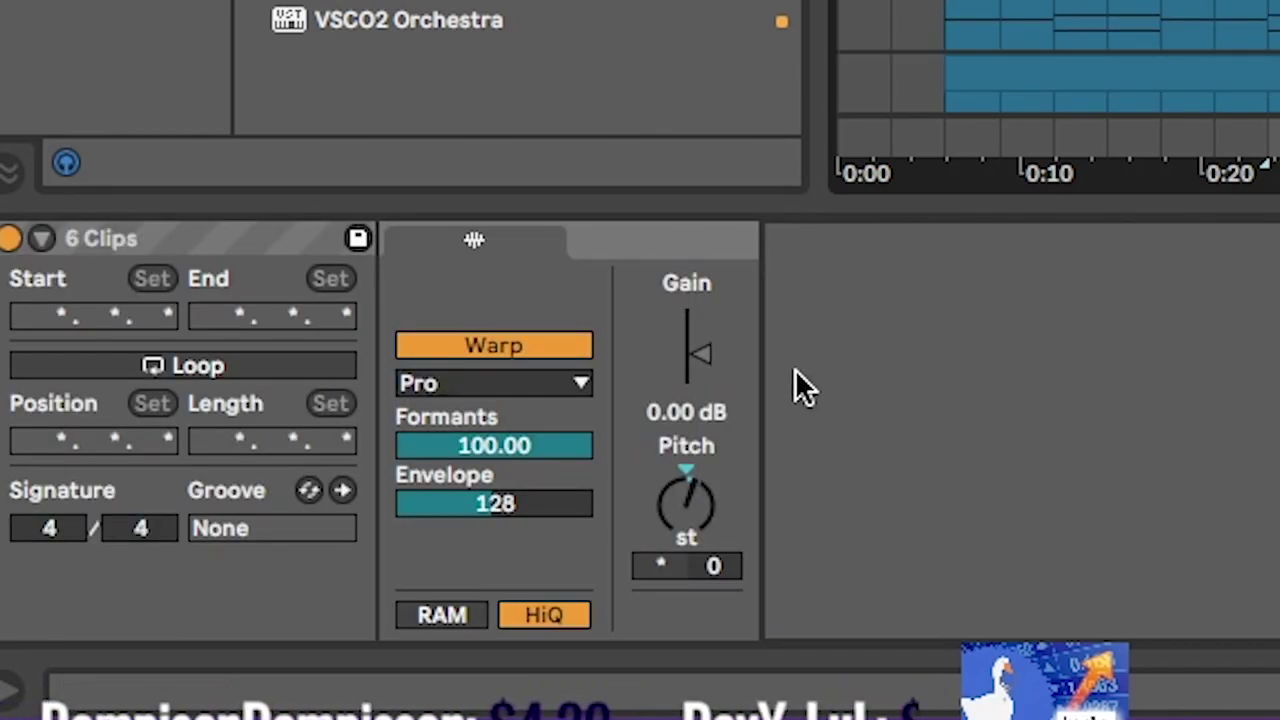
left_click_drag(510, 437, 510, 540)
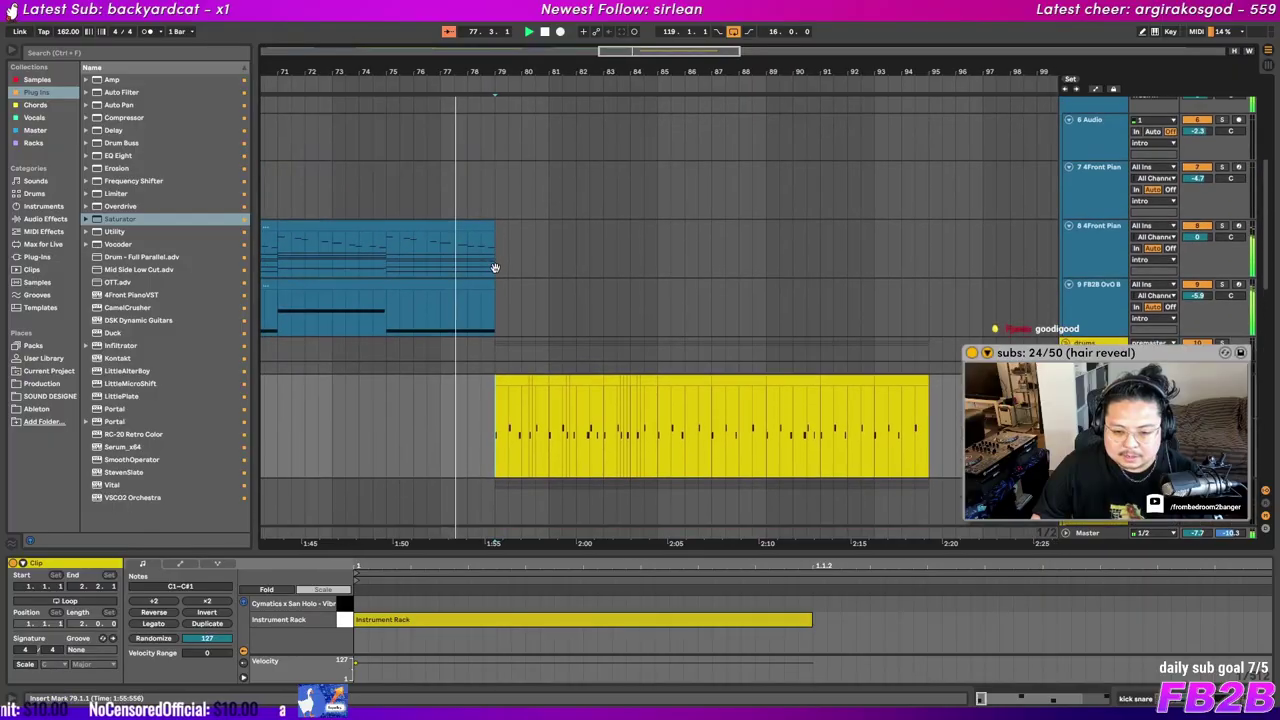
Listen to the transition into the drop at bar 79, checking the piano, drum, Serum and sub tracks
scroll(466, 300, "down", 5)
scroll(466, 300, "down", 10)
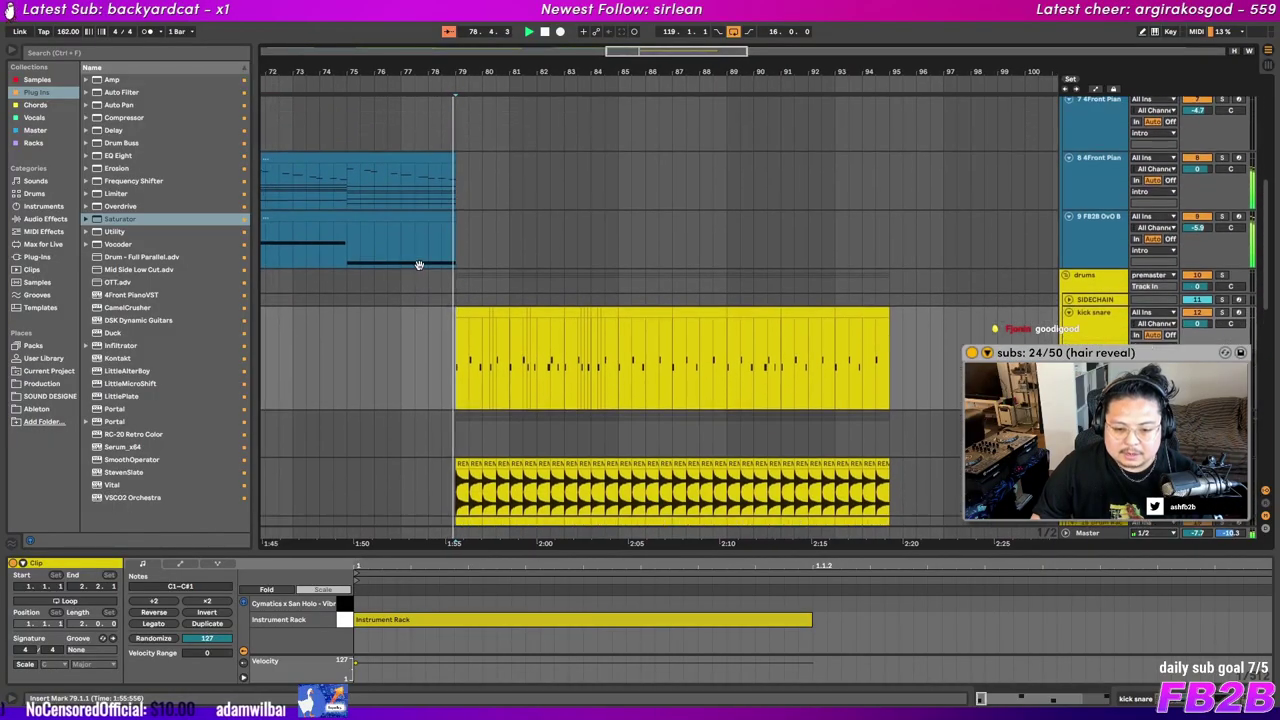
scroll(457, 314, "down", 3)
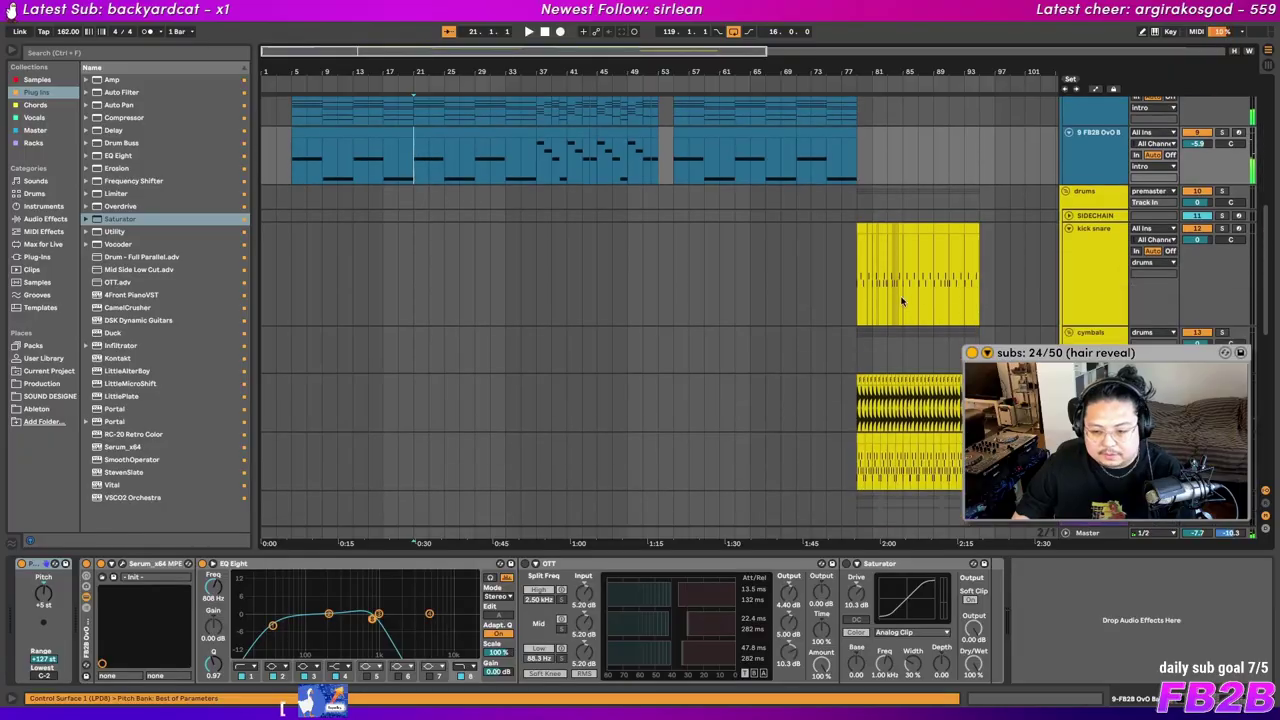
scroll(898, 321, "down", 8)
scroll(898, 321, "up", 5)
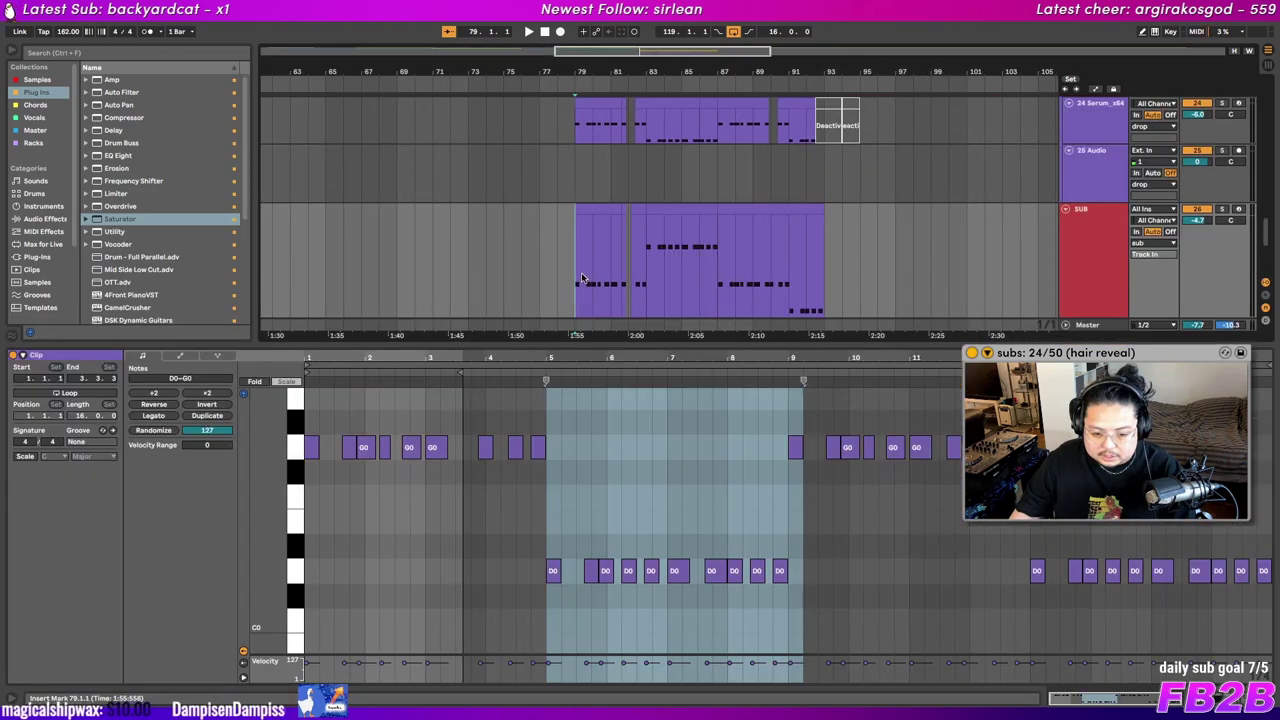
key("space")
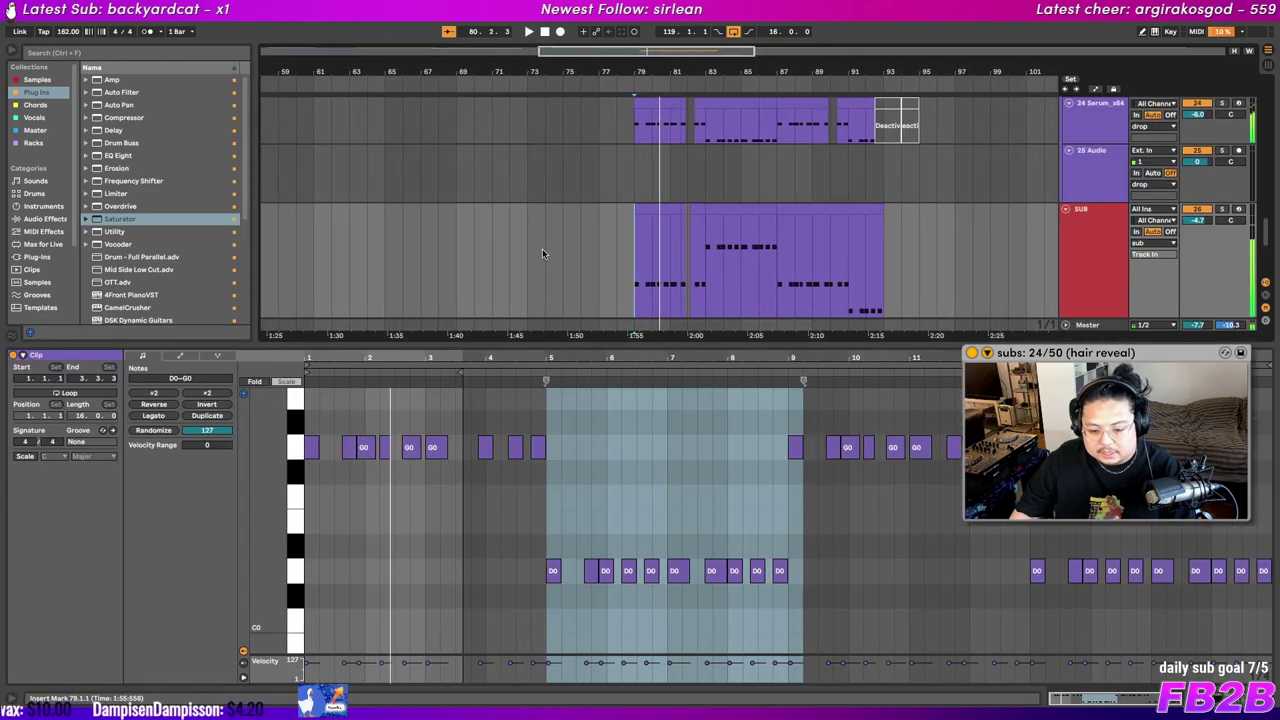
scroll(550, 256, "up", 3)
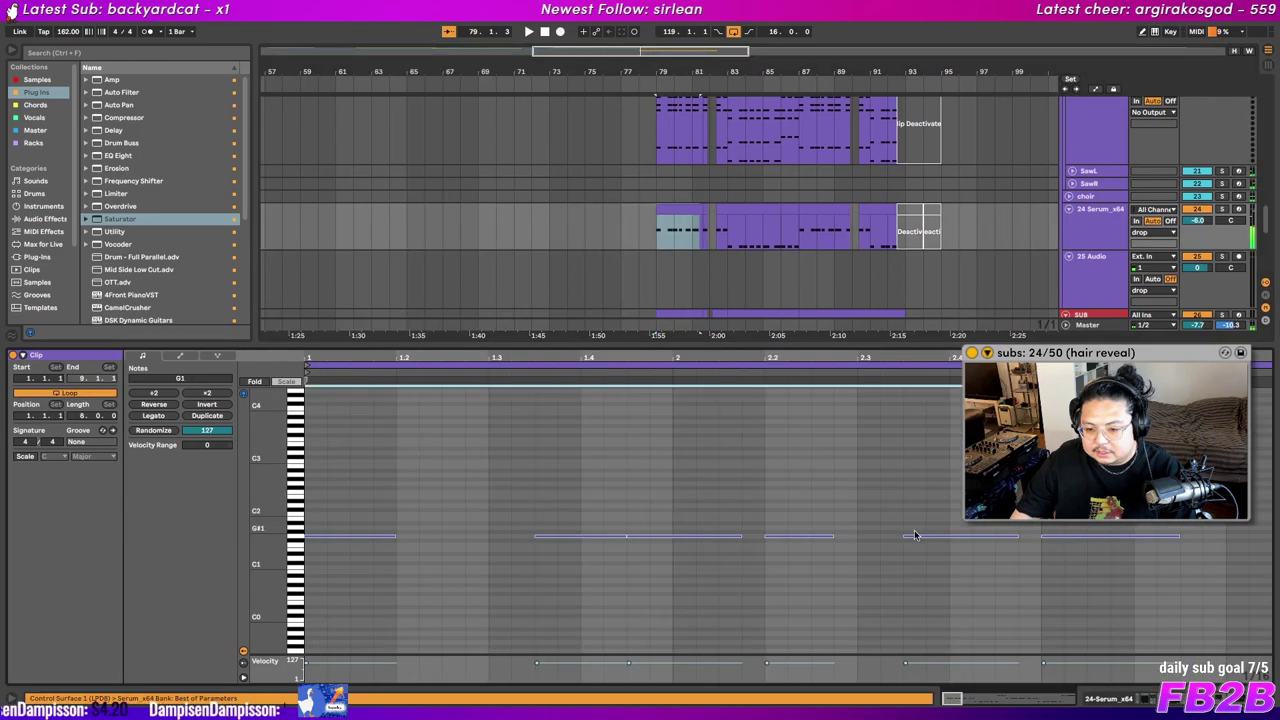
Join the 24 Serum_x64 drop clips from bar 79 to 93 into one clip and transpose all its notes up an octave
scroll(914, 535, "down", 3)
scroll(880, 508, "up", 2)
left_click(663, 240)
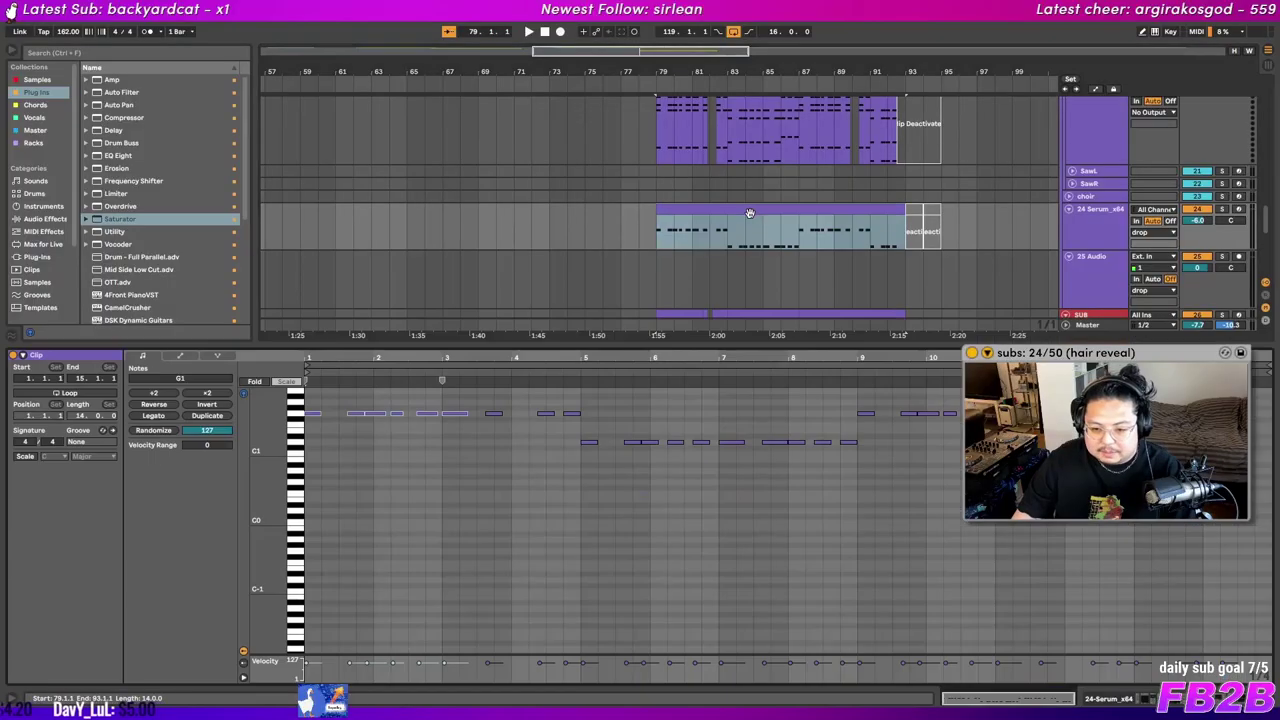
key("ctrl+a")
key("shift+Up")
key("space")
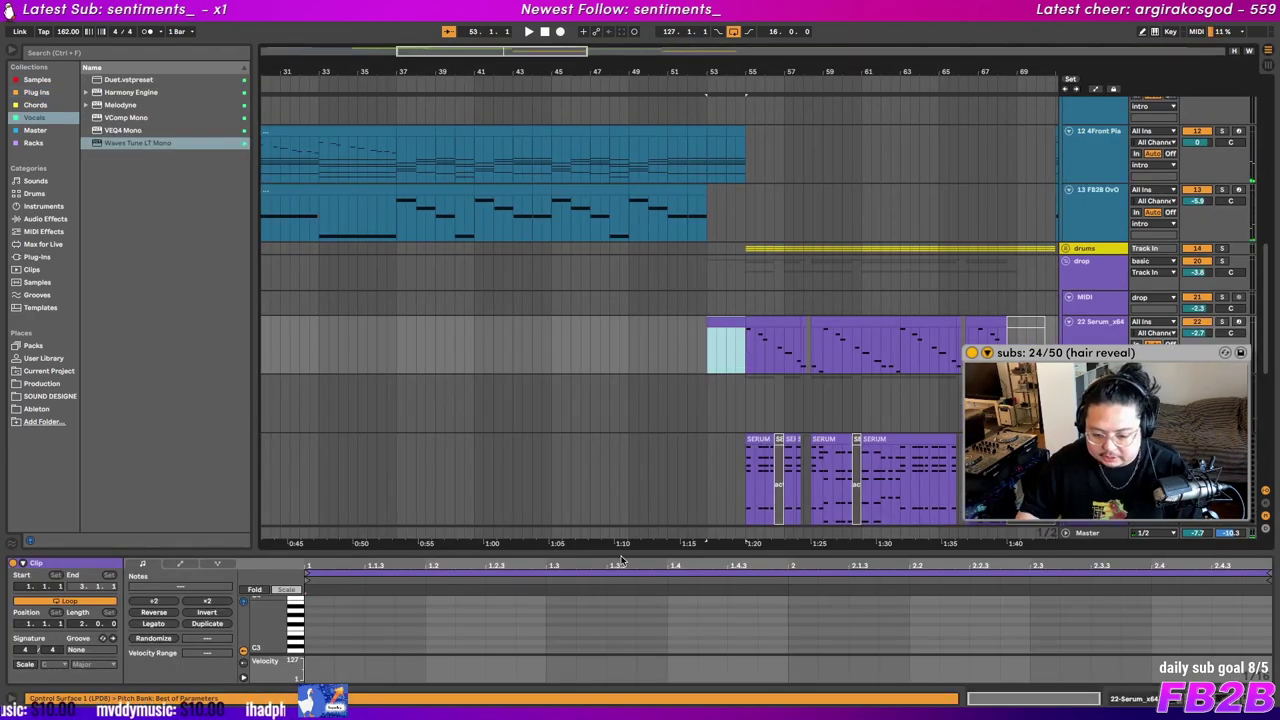
Sketch pickup melody notes in the empty clip before bar 55 on the 22 Serum_x64 track and play them back
left_click_drag(620, 561, 617, 244)
scroll(302, 368, "up", 2)
double_click(328, 382)
left_click_drag(334, 382, 608, 382)
double_click(694, 402)
left_click_drag(697, 401, 758, 401)
left_click_drag(697, 405, 788, 420)
double_click(686, 420)
left_click_drag(680, 231, 525, 207)
key("space")
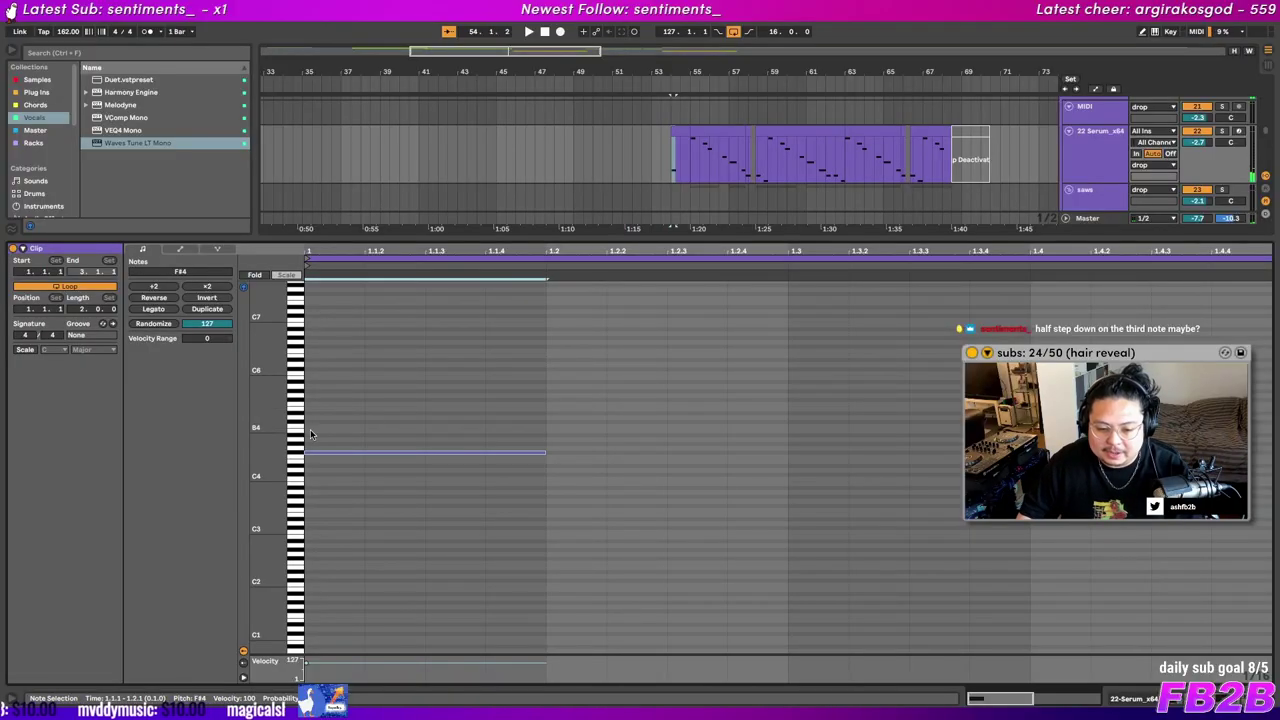
Add and lengthen further notes in the 22 Serum_x64 pickup clip, try the first note at A5 and play it back
left_click(301, 427)
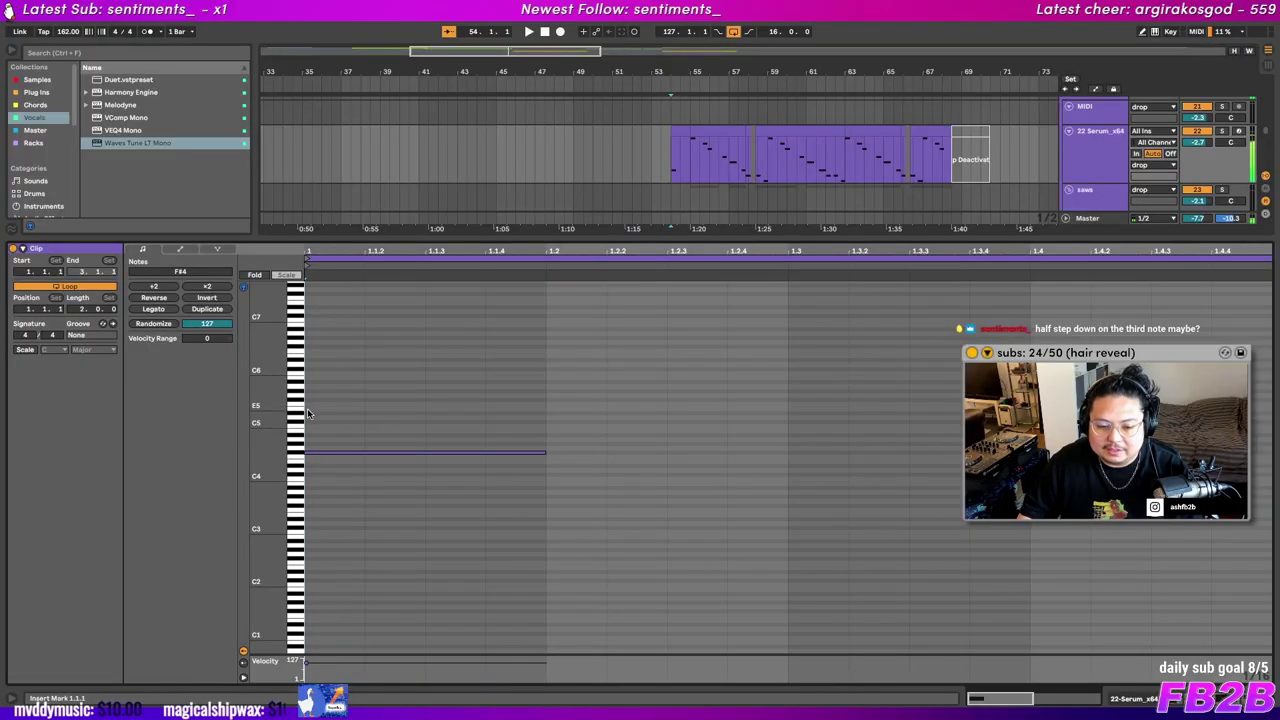
key("Right")
double_click(1053, 470)
key("shift+Right")
key("shift+Right")
key("shift+Right")
left_click(638, 134)
left_click(532, 386)
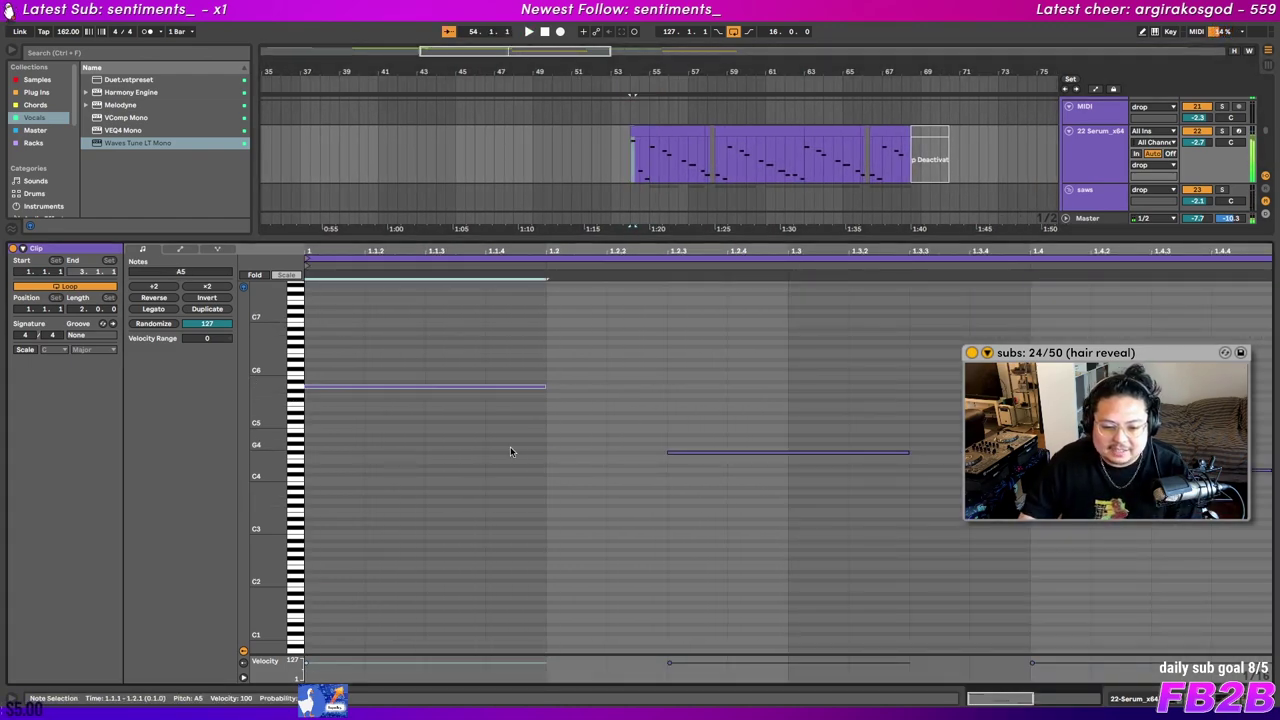
key("space")
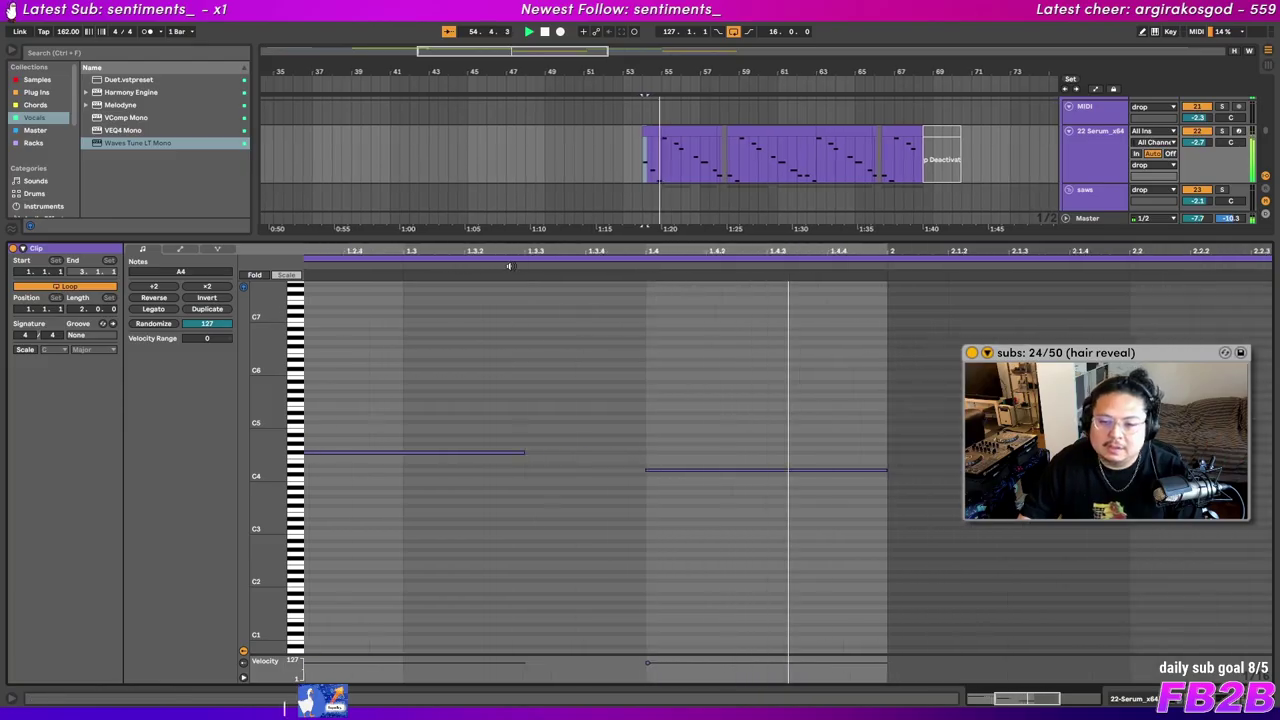
key("space")
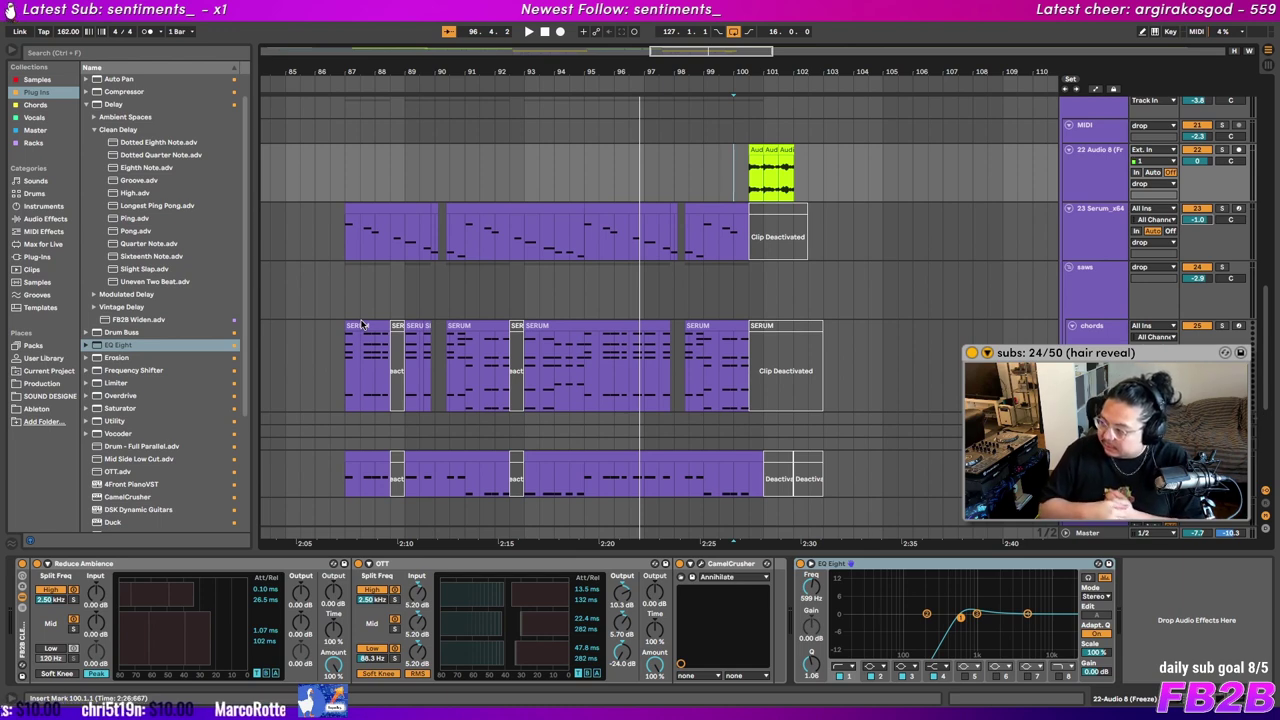
Add an Overdrive before the OTT in the drop track's effect chain
scroll(418, 283, "up", 5)
key("alt+Tab")
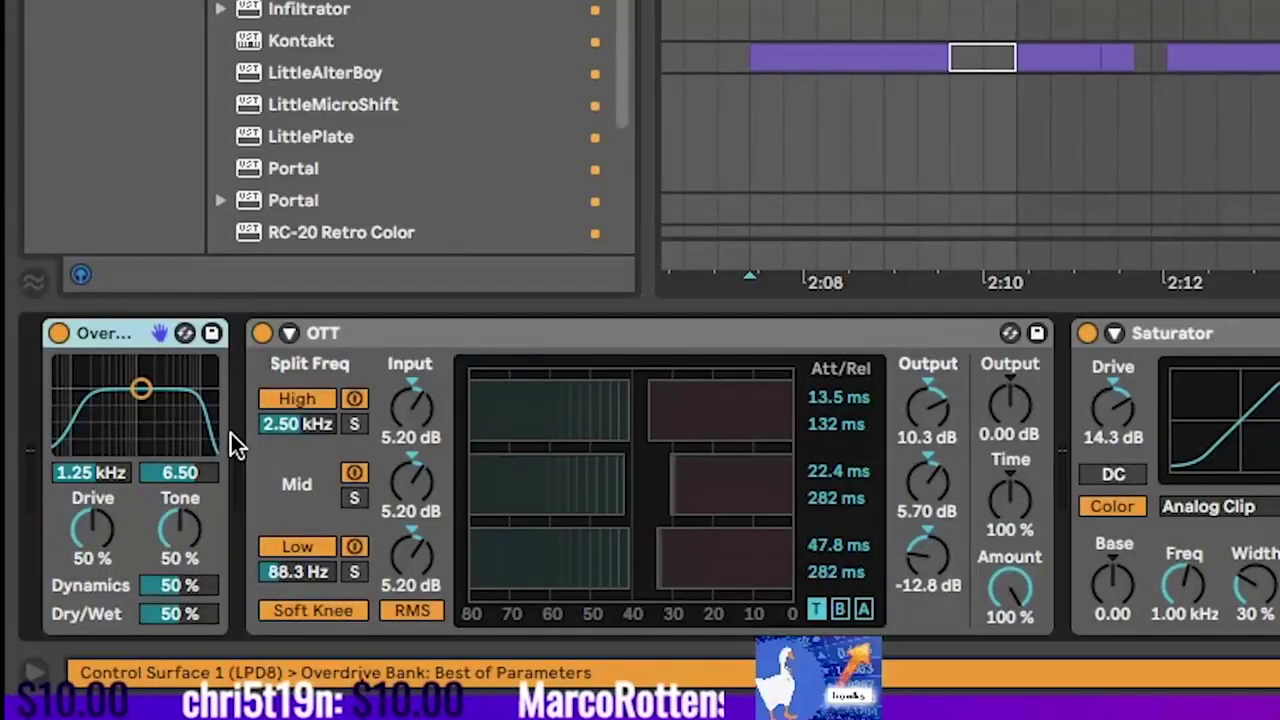
Set the Overdrive's filter to 685 Hz with a bandwidth of 2.27 and play back the second drop
left_click_drag(231, 433, 142, 445)
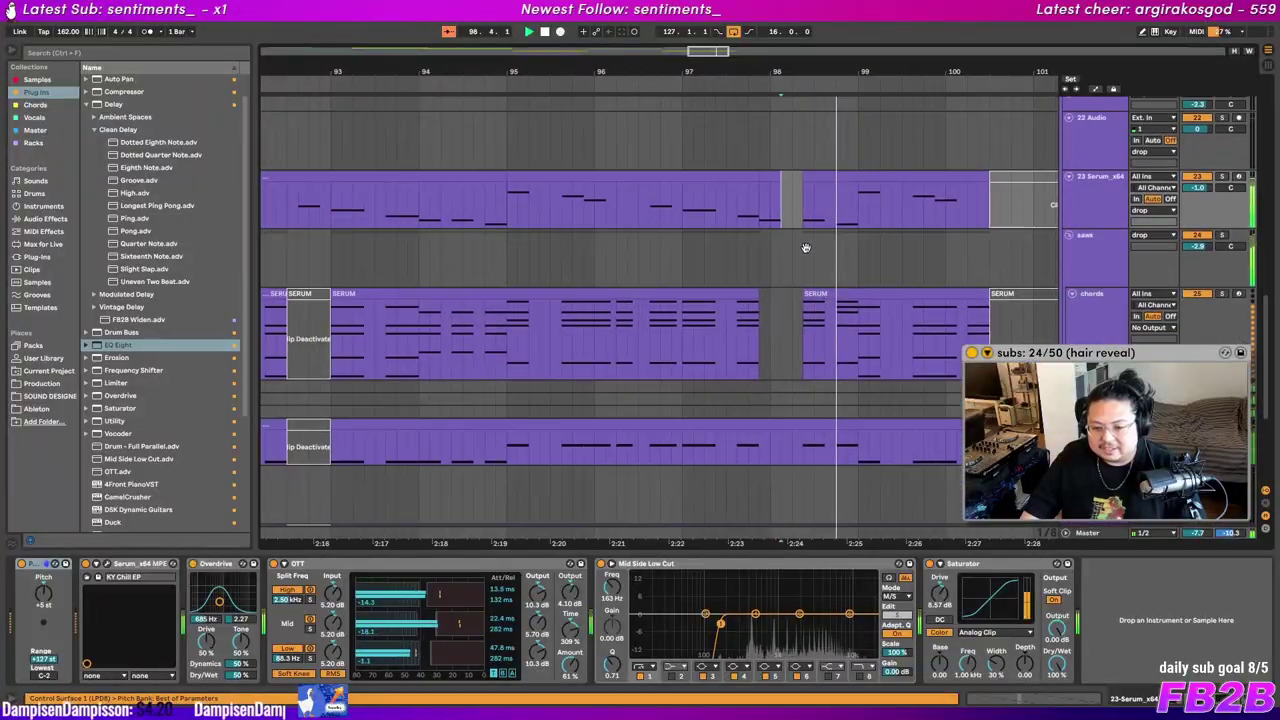
left_click_drag(613, 260, 766, 277)
left_click_drag(666, 69, 700, 50)
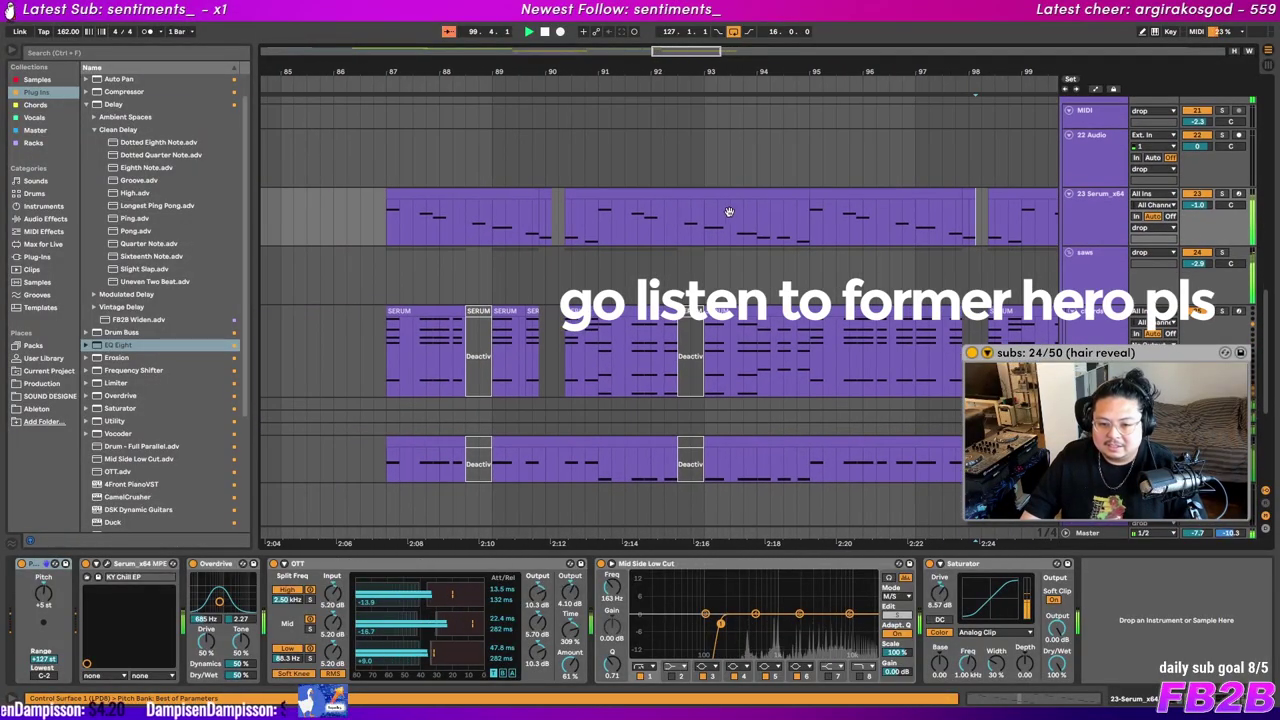
left_click_drag(731, 211, 843, 188)
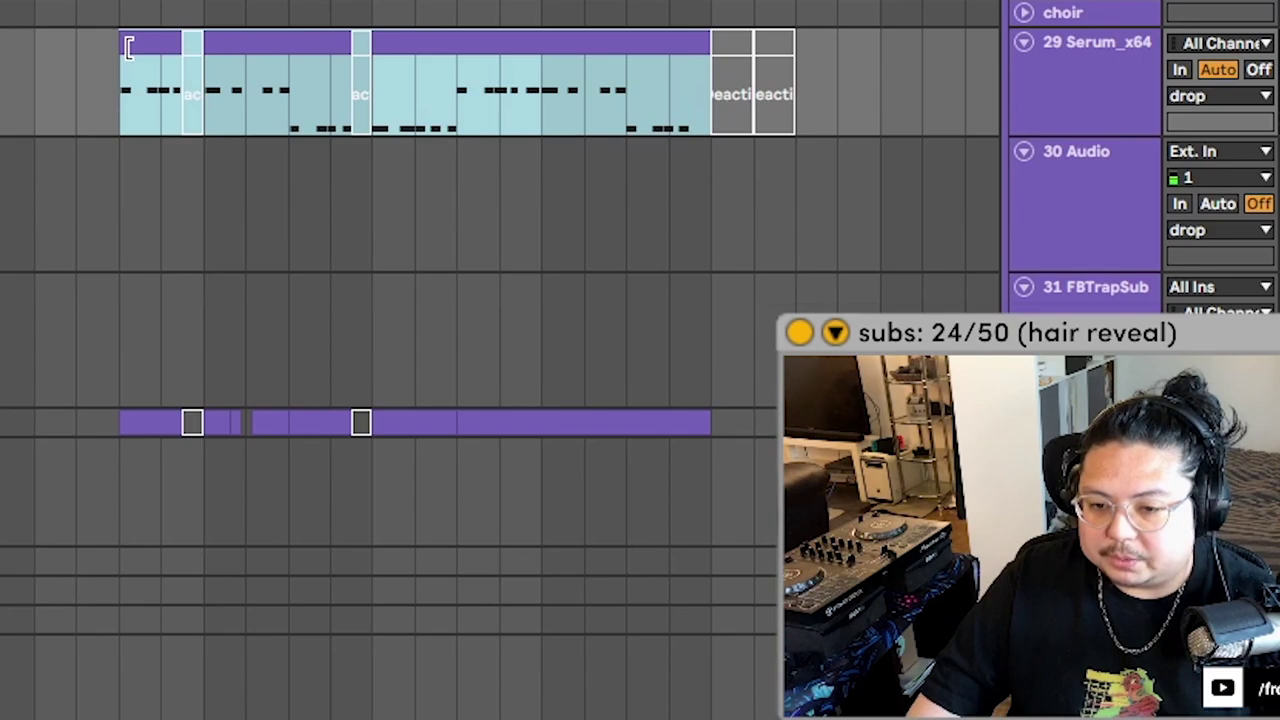
Copy the 29 Serum_x64 clips onto the 31 FBTrapSub track and consolidate the copies into one clip
left_click(128, 47)
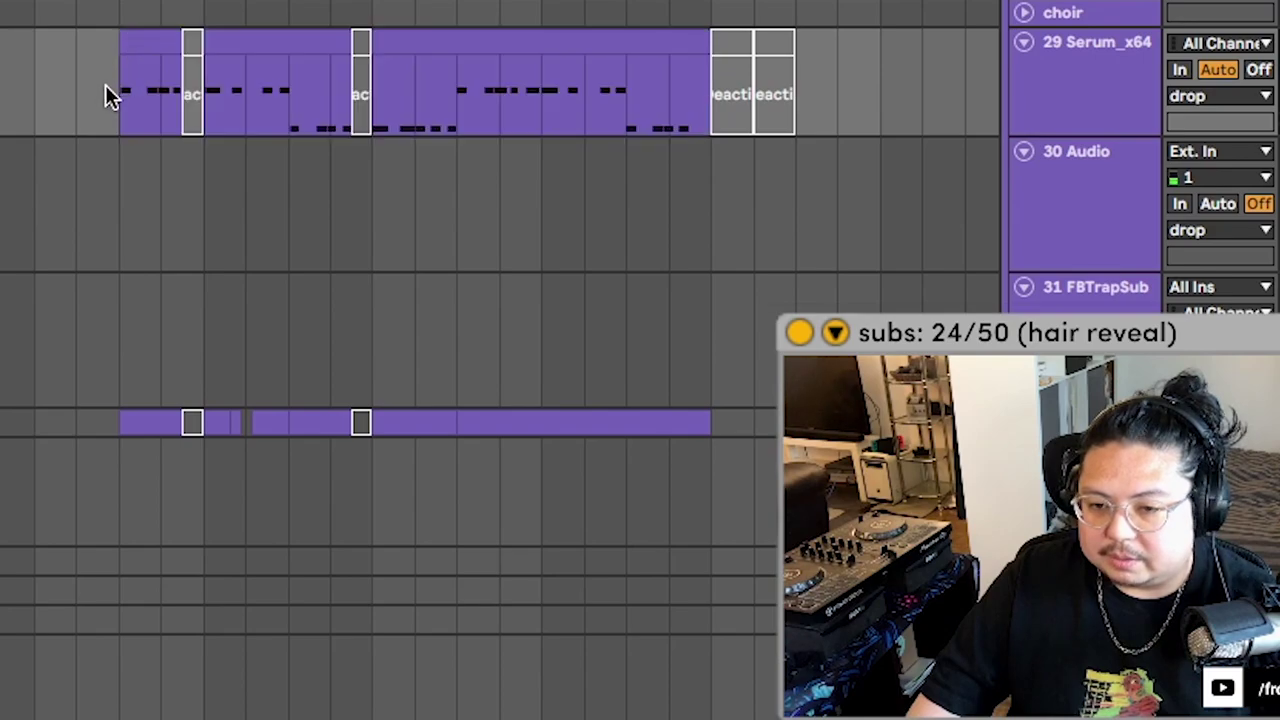
left_click_drag(147, 43, 147, 280)
left_click_drag(147, 333, 124, 330)
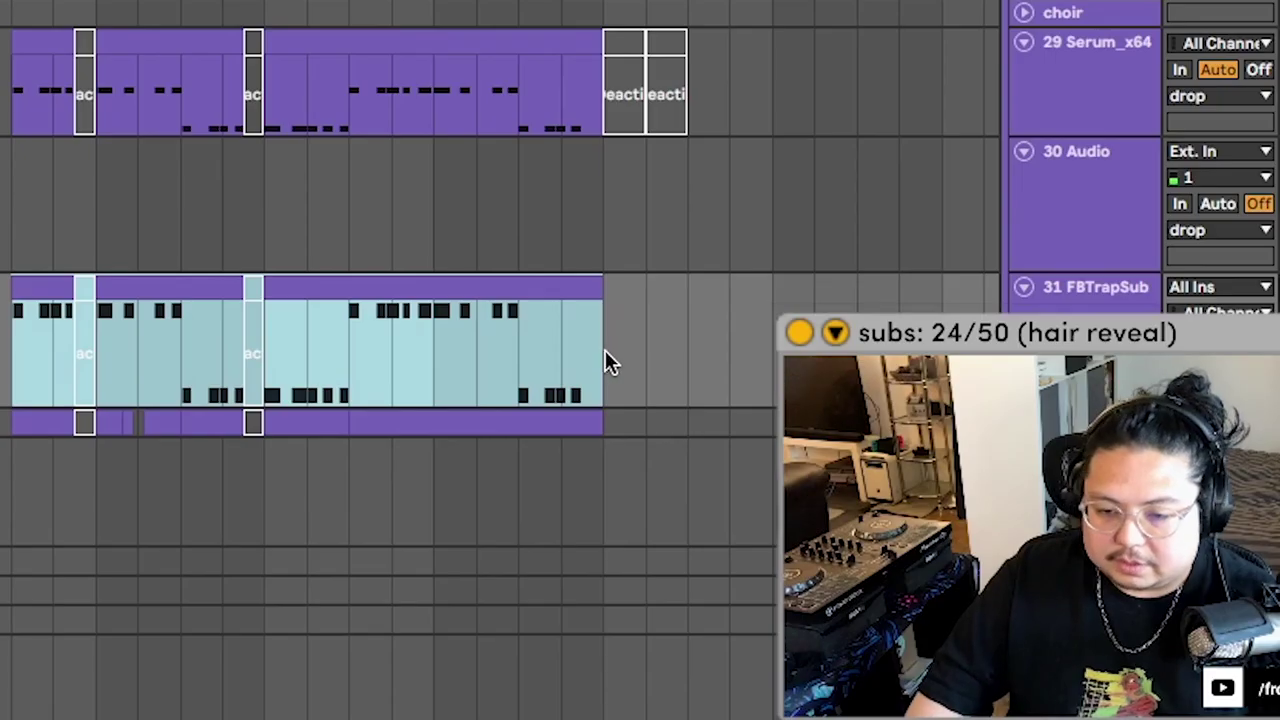
key("ctrl+j")
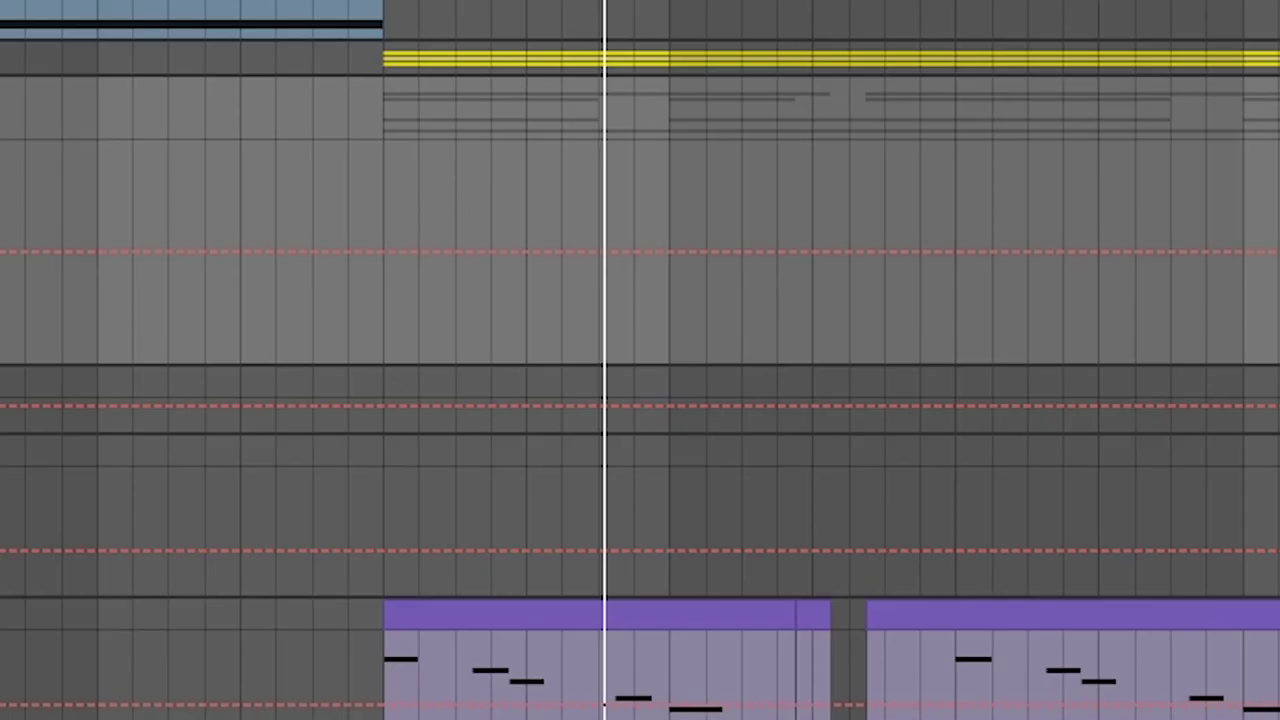
Play the second drop around bars 93 and 94 and review the drum and drop group tracks
left_click_drag(412, 2, 412, 80)
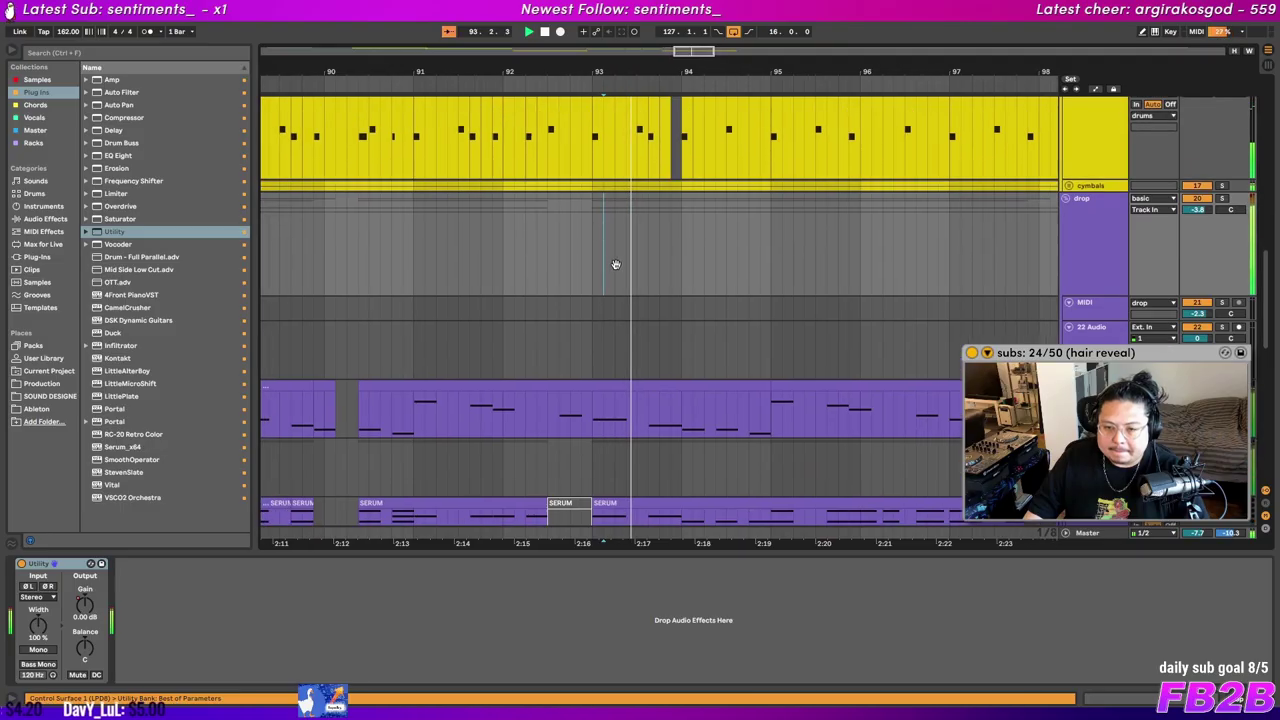
scroll(609, 214, "up", 5)
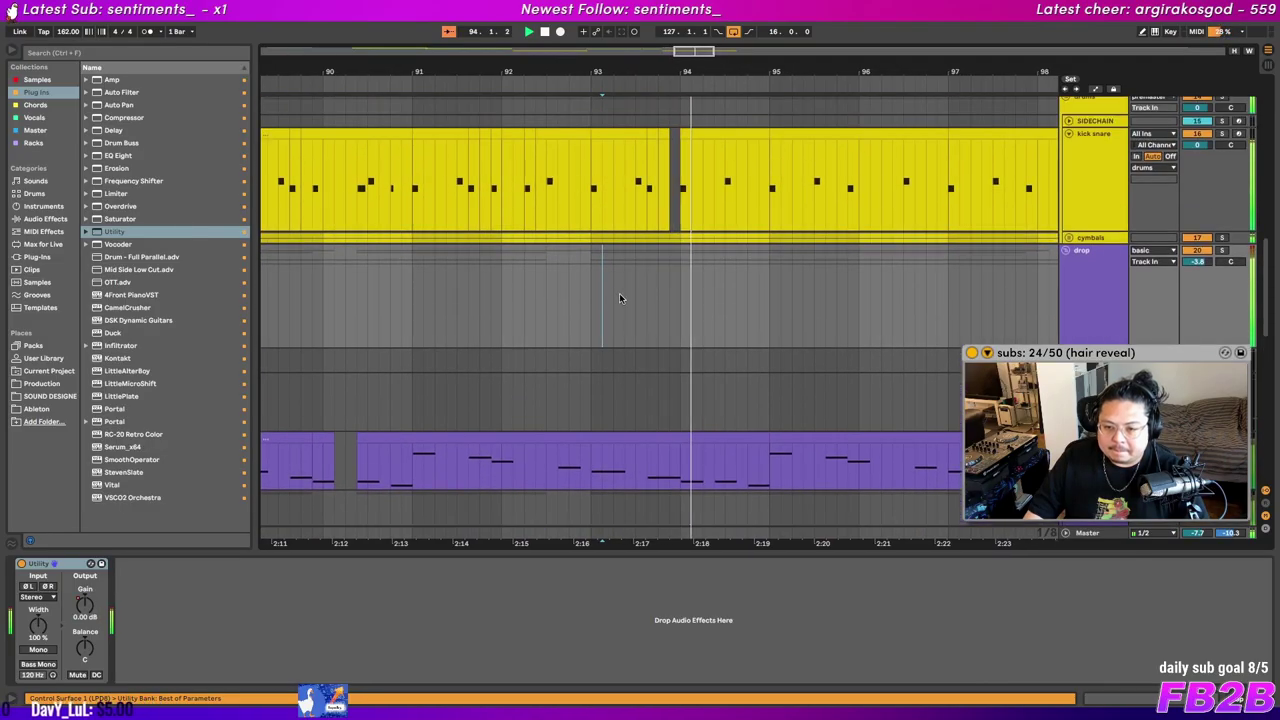
left_click_drag(637, 280, 585, 279)
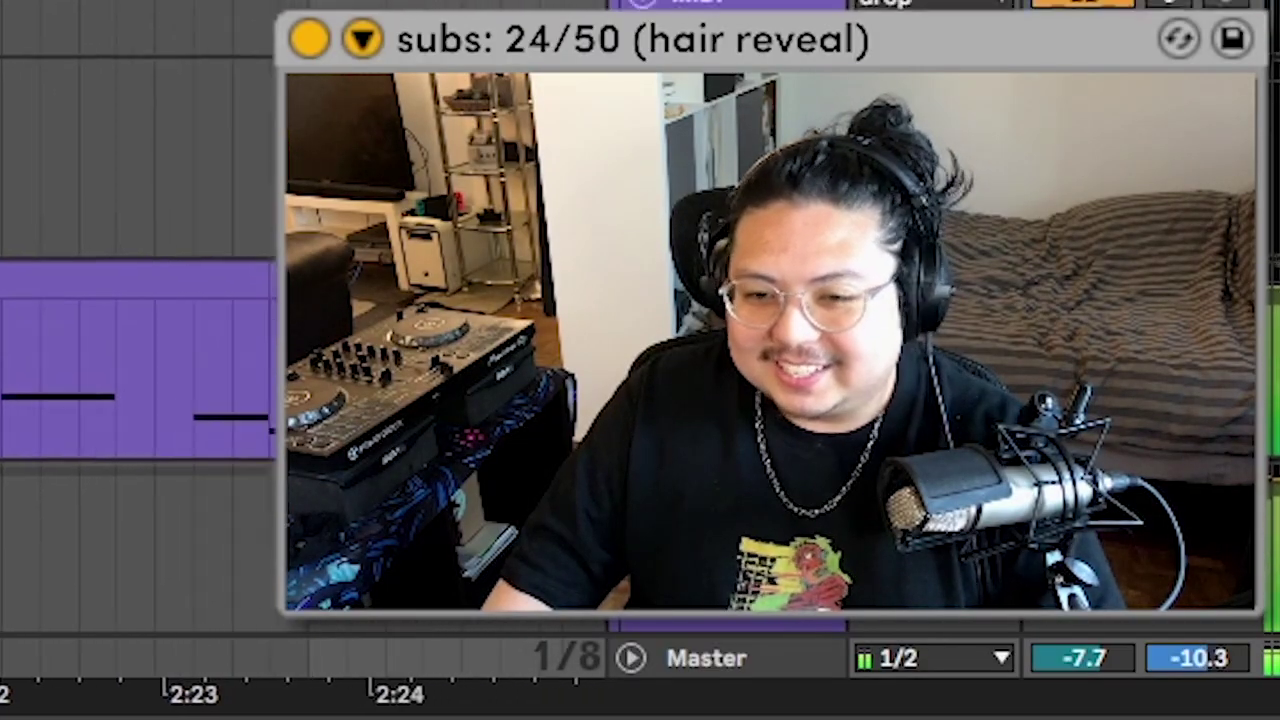
Solo the 29 Serum_x64 track and play the first drop from just before bar 55
left_click_drag(140, 300, 42, 381)
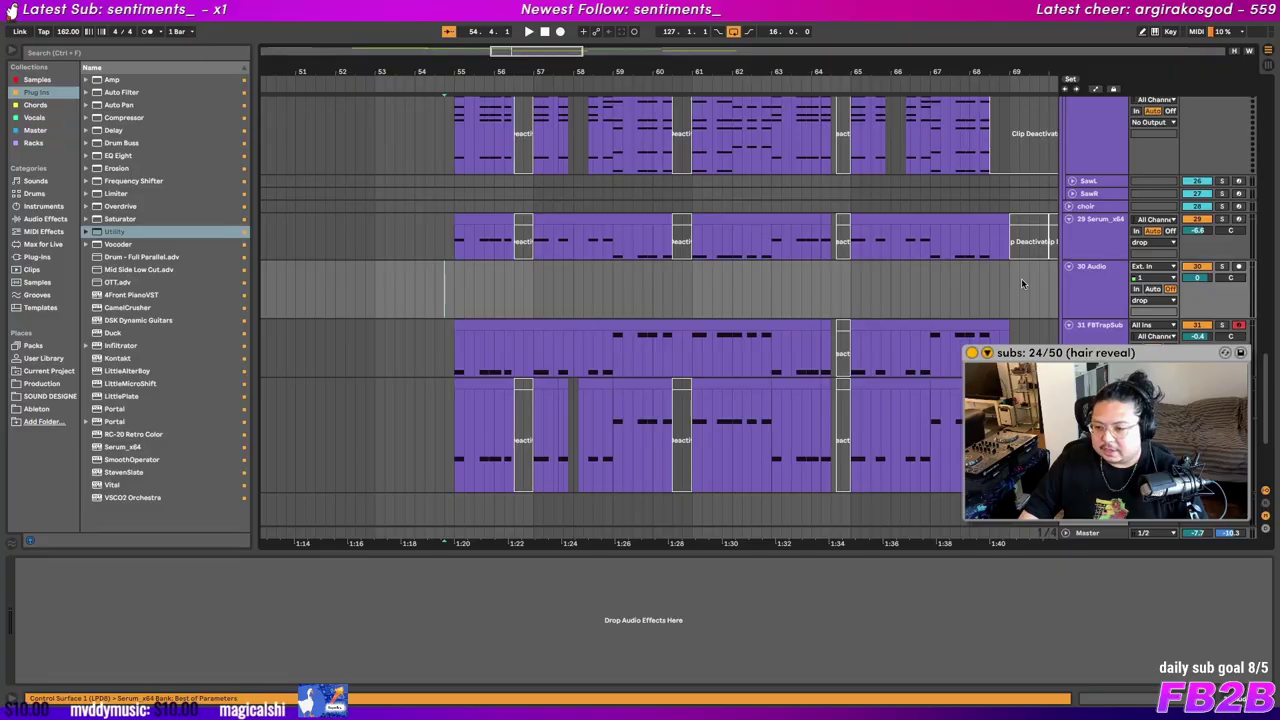
left_click(1168, 232)
left_click(1221, 220)
key("space")
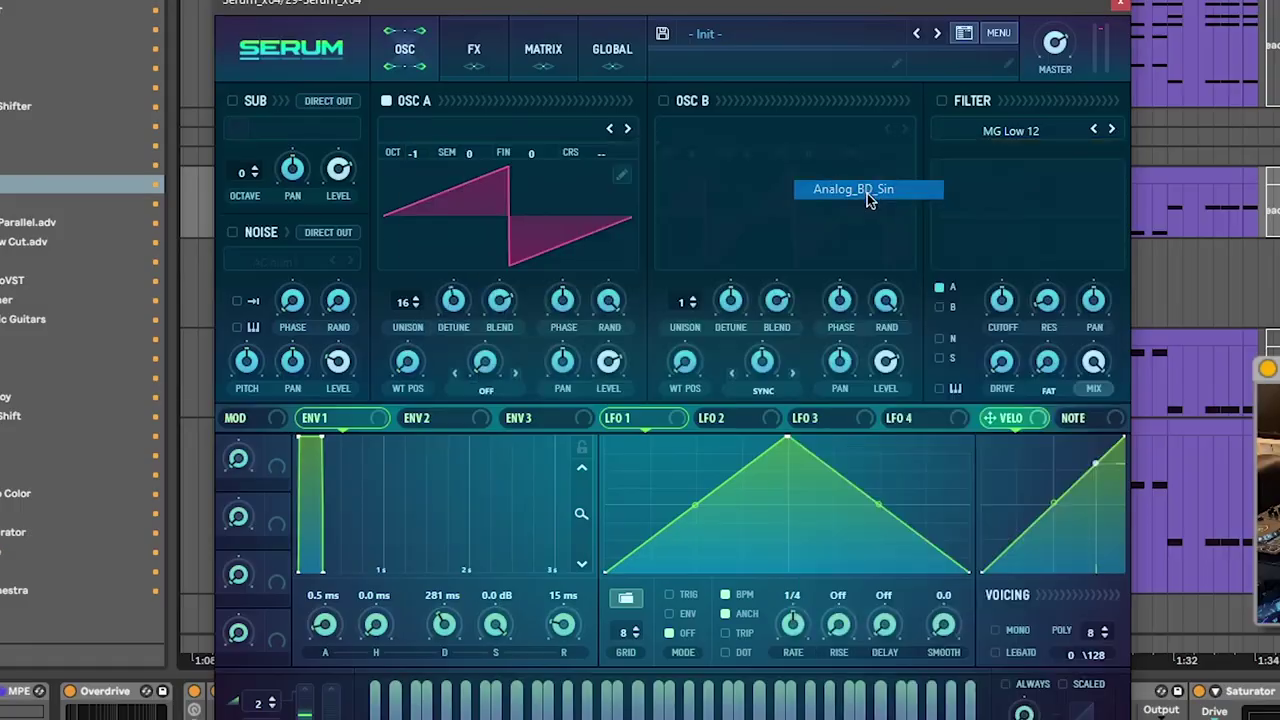
Load the Analog_BD_Sin wavetable into both Serum oscillators on track 29 and set oscillator A's warp to FM (from B)
left_click(867, 193)
left_click(740, 132)
mouse_move(775, 158)
left_click(1145, 188)
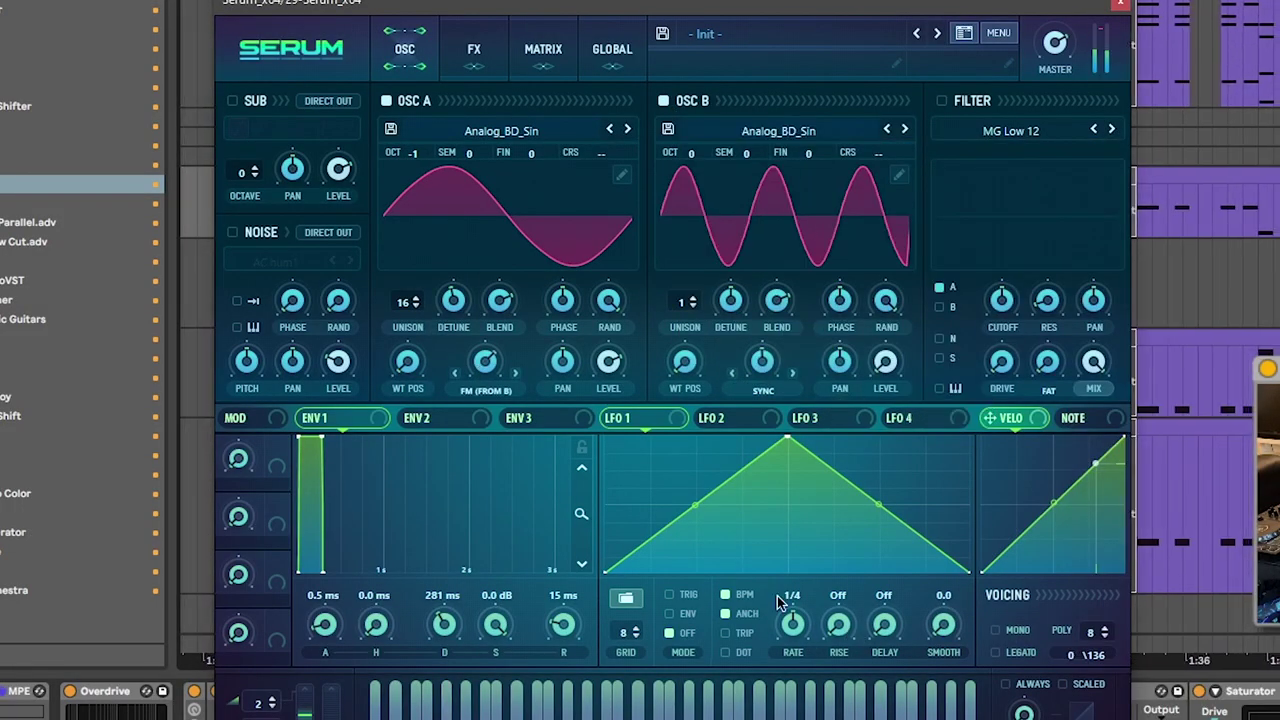
Adjust oscillator B's sync amount, set oscillator A's octave to -2 and open Serum's effects page
left_click_drag(765, 371, 776, 330)
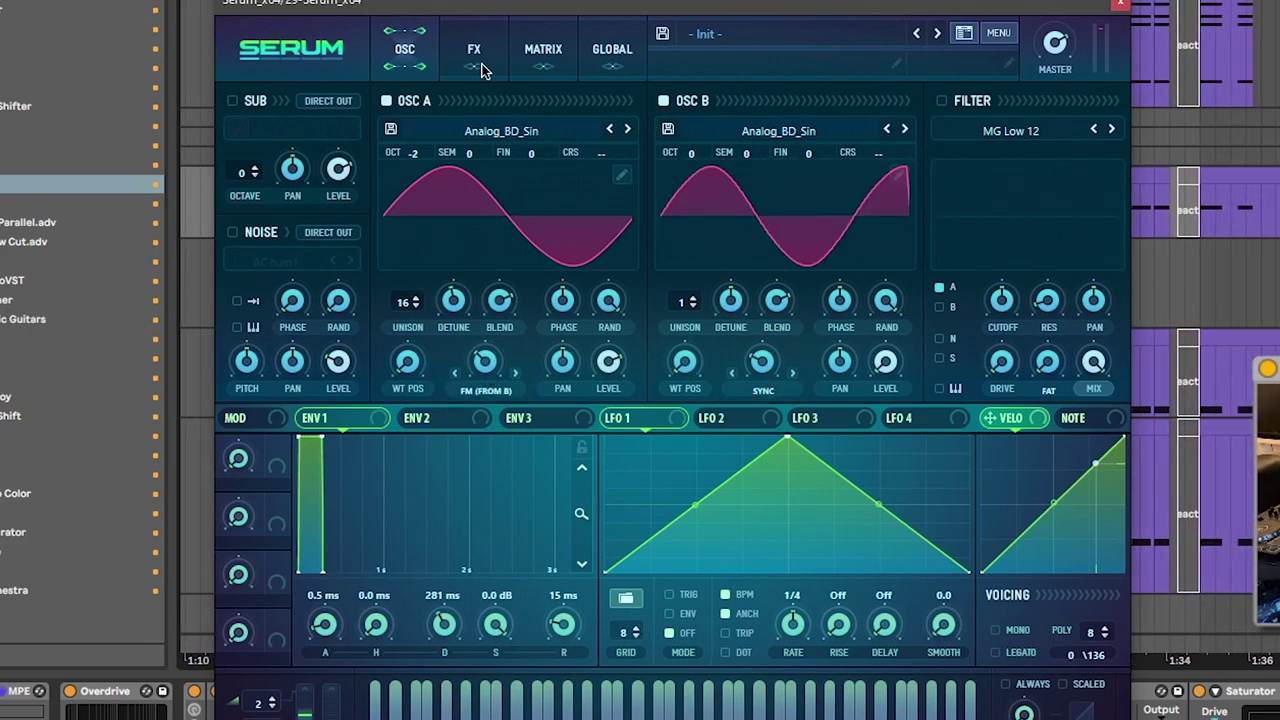
left_click(472, 62)
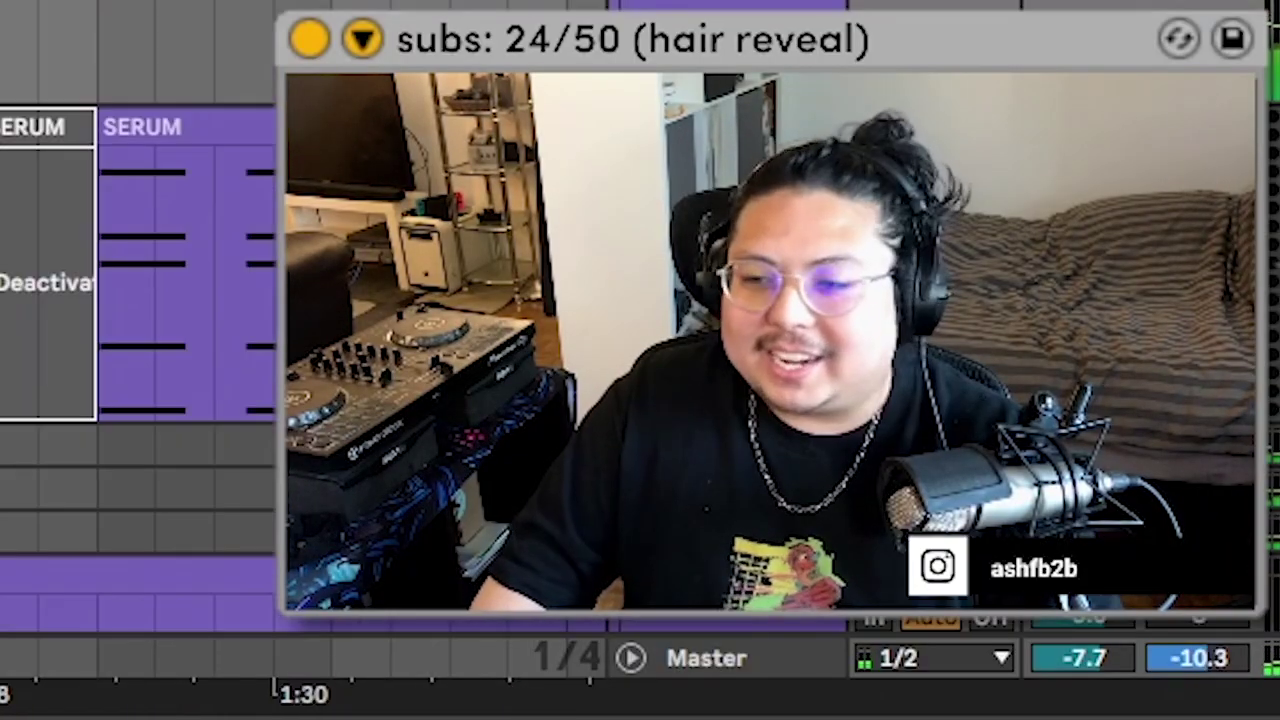
Look through the Auto Pan presets for the 23 Serum_x64 track's effect chain
scroll(138, 300, "down", 3)
scroll(138, 300, "down", 5)
scroll(138, 300, "up", 5)
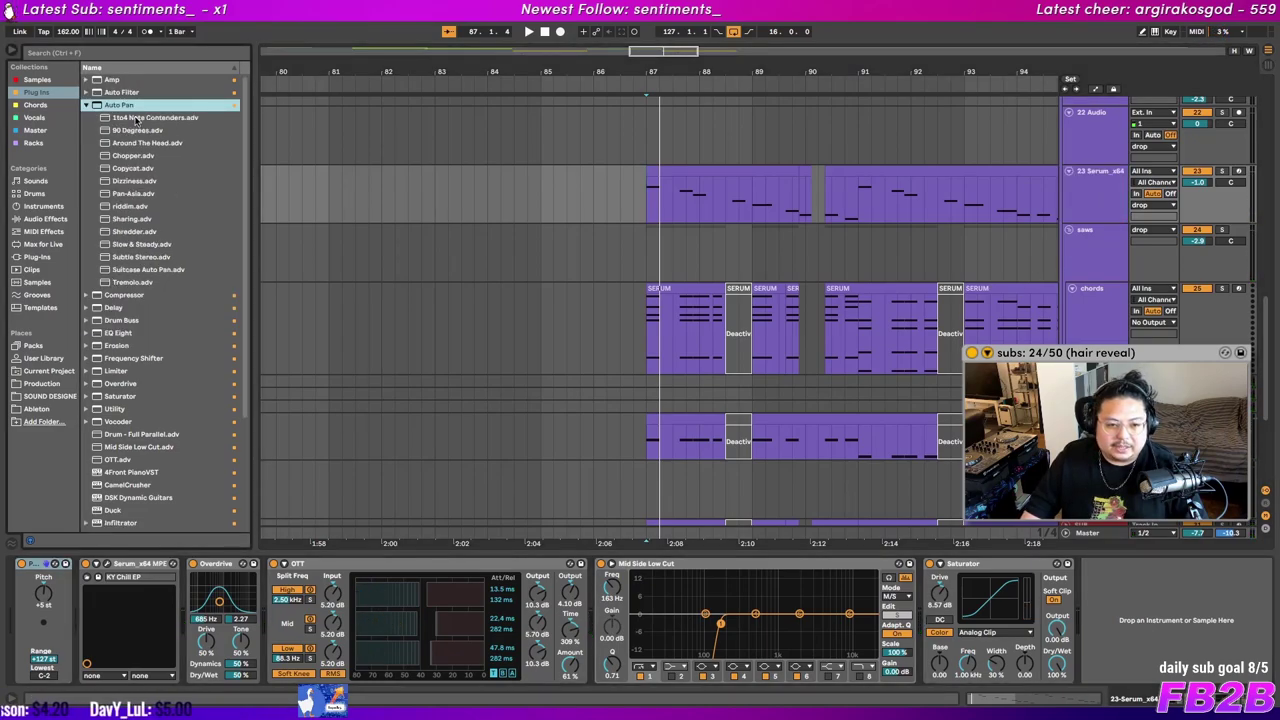
left_click_drag(660, 600, 616, 649)
left_click_drag(346, 513, 346, 536)
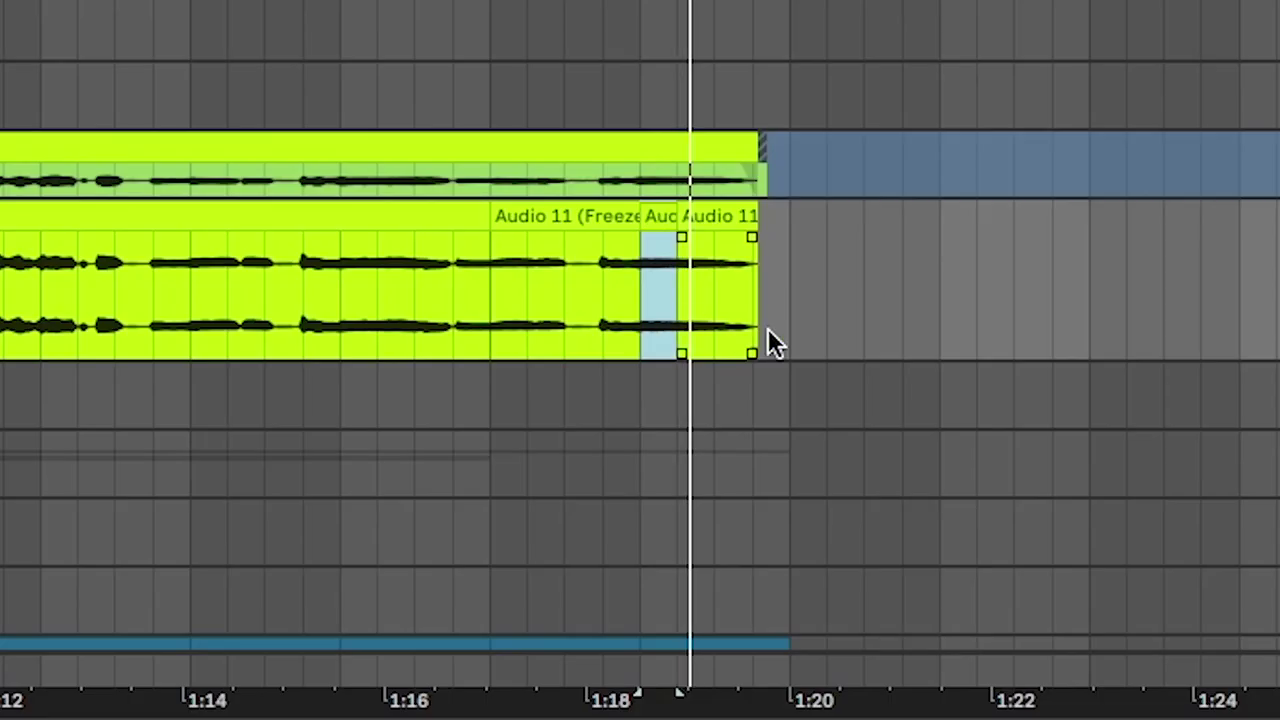
Build a swell from the end of the Audio 11 vocal on the verbswell track, leading into the drop, and play it back
left_click_drag(913, 357, 606, 226)
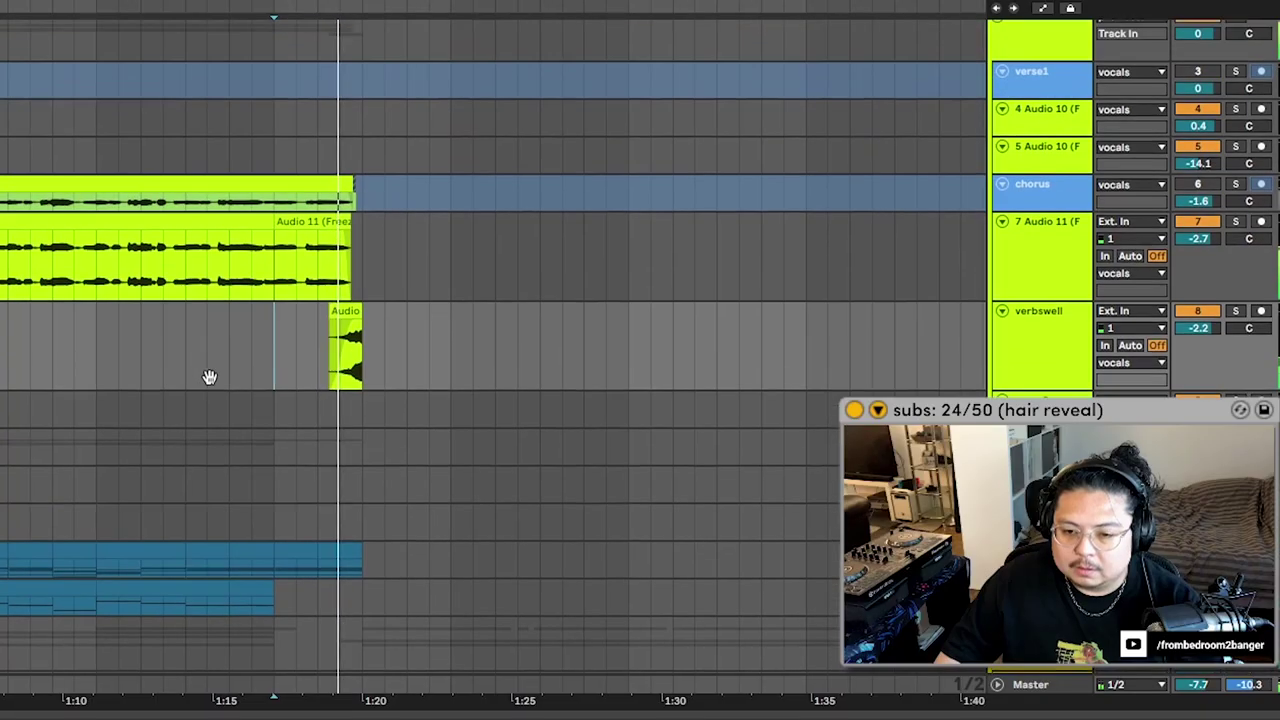
scroll(212, 370, "down", 8)
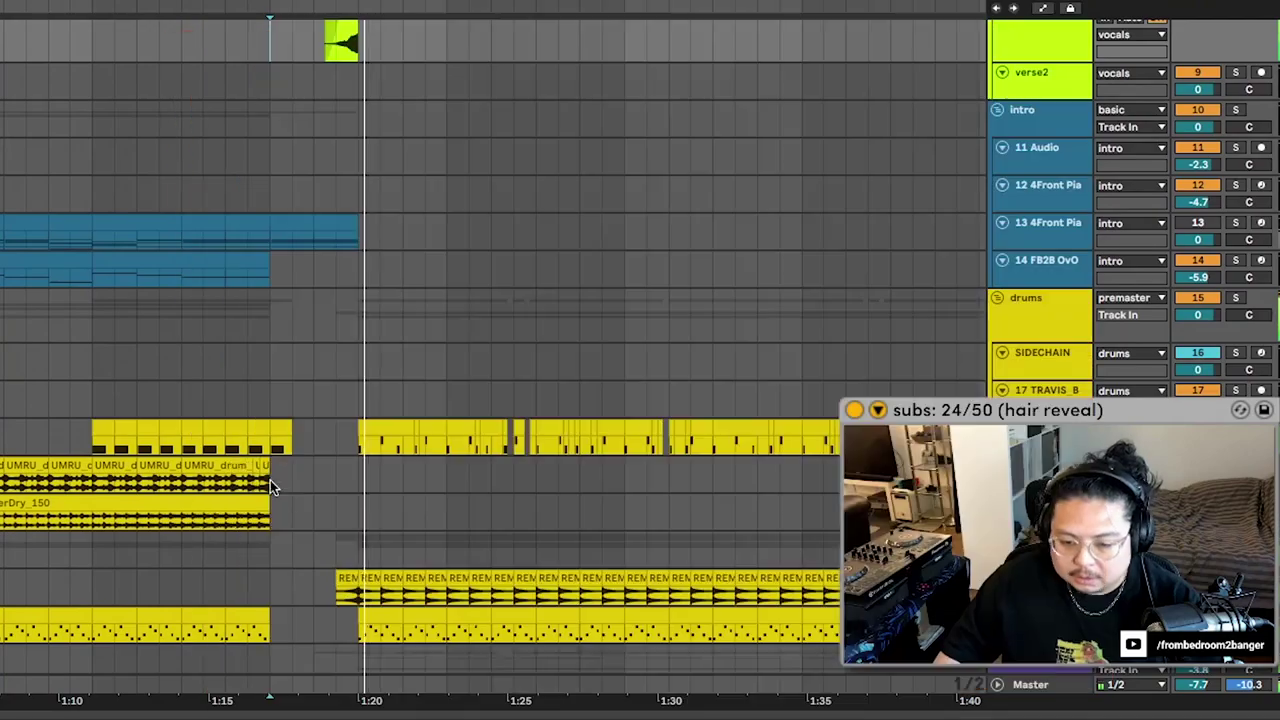
scroll(305, 520, "down", 5)
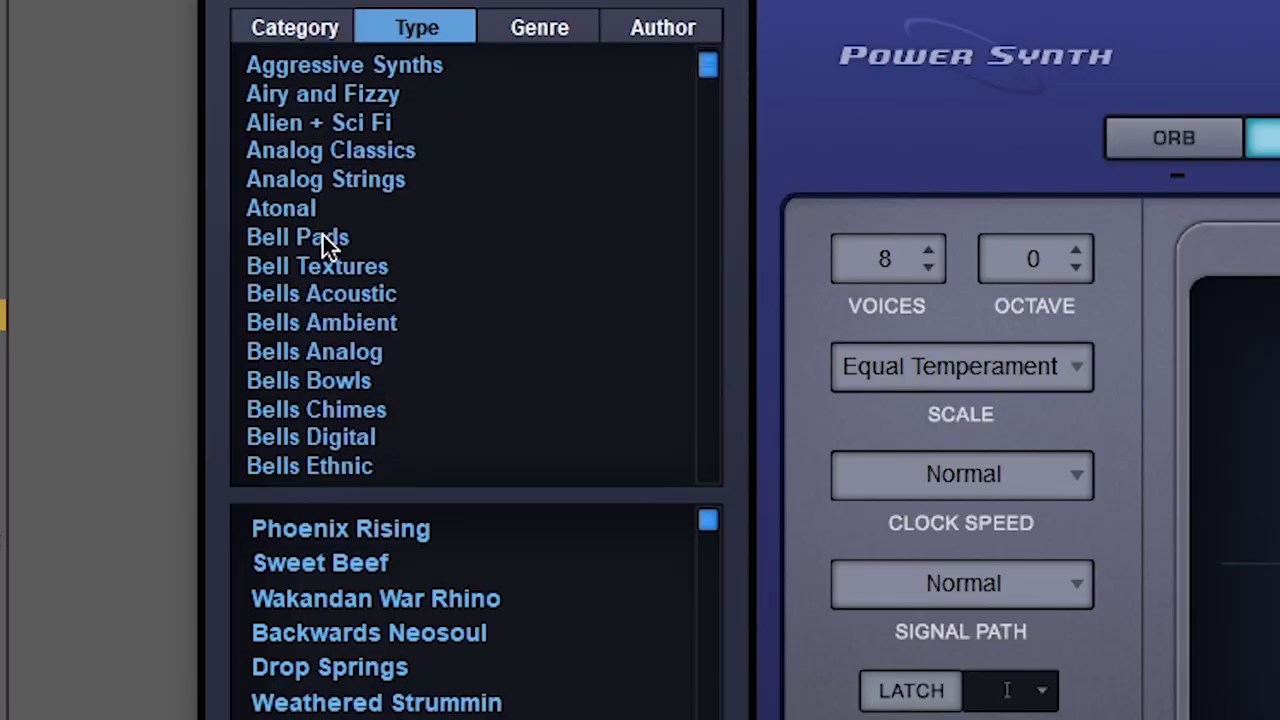
Browse the synth's patch library by sound type
scroll(326, 206, "up", 2)
left_click(343, 122)
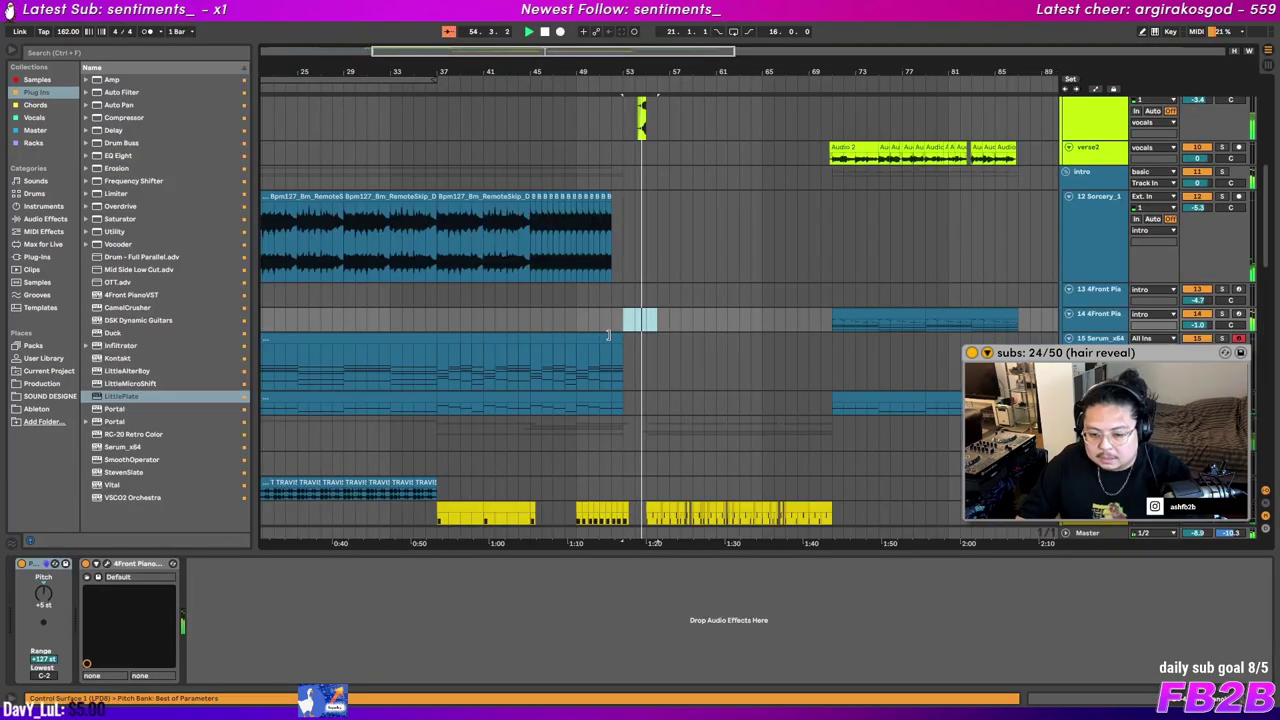
Play back the transition into the first drop around bar 55 and review the intro and drum tracks
scroll(548, 270, "down", 5)
scroll(548, 290, "down", 3)
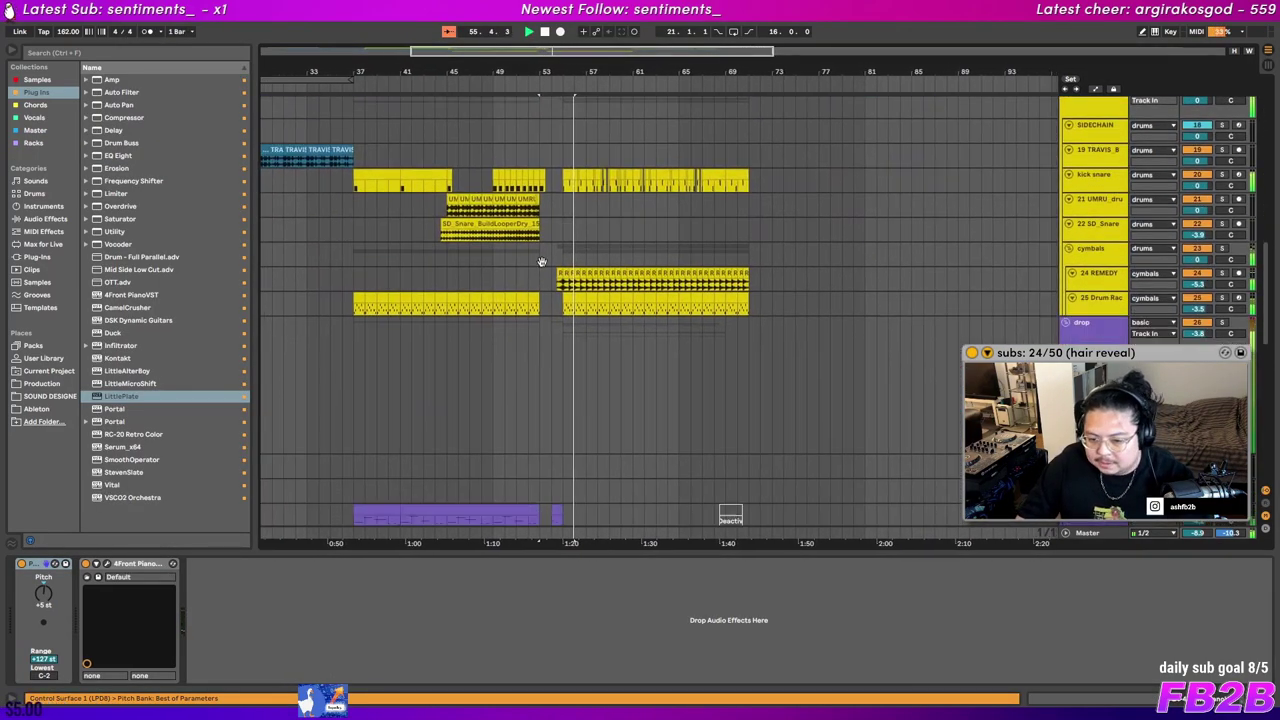